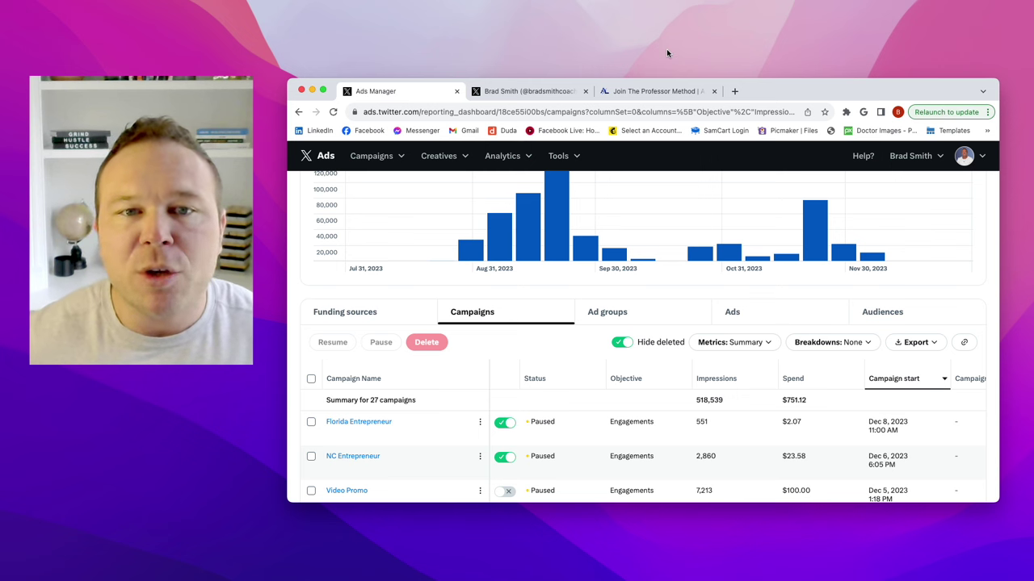
- Start creating a new campaign and choose the Advanced campaign type
click(367, 158)
click(368, 204)
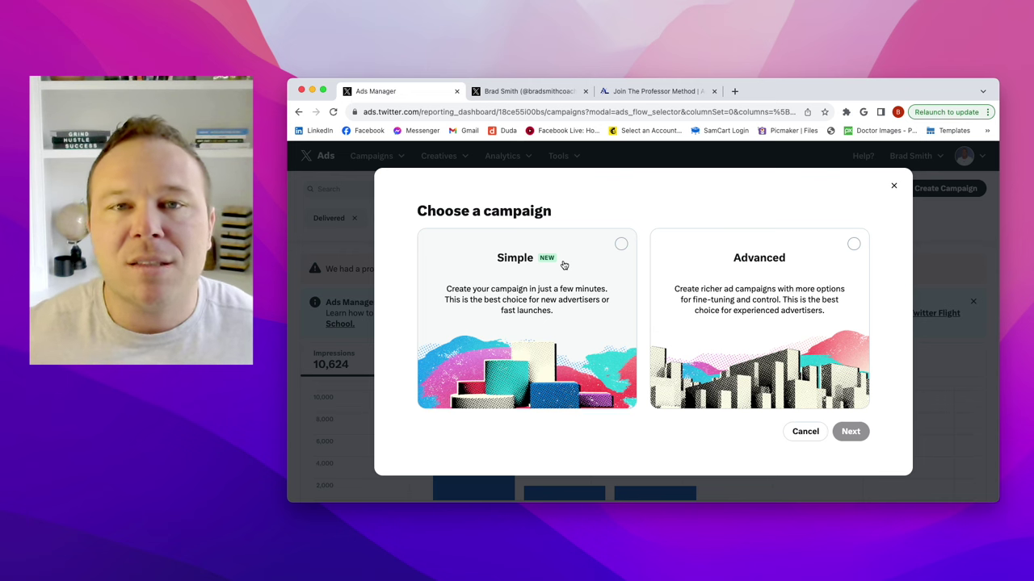
click(839, 250)
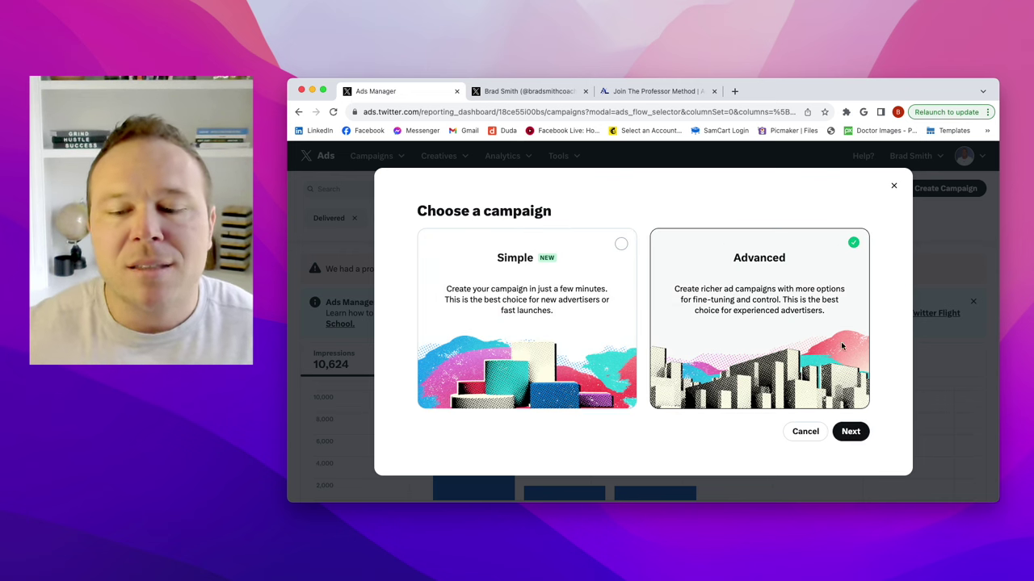
click(852, 432)
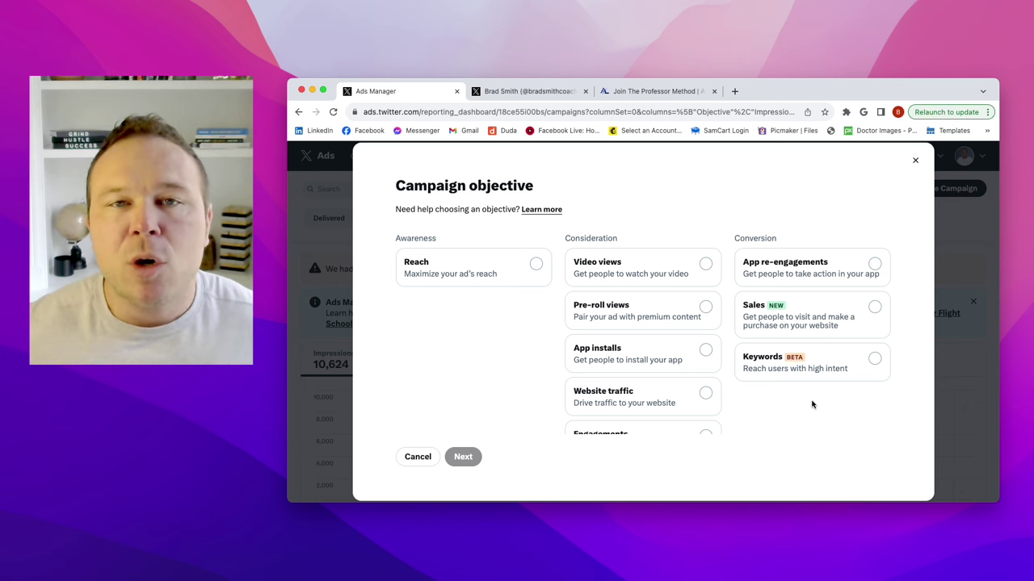
- Choose Engagements as the campaign objective and continue to the campaign details
scroll(804, 404, down, 1)
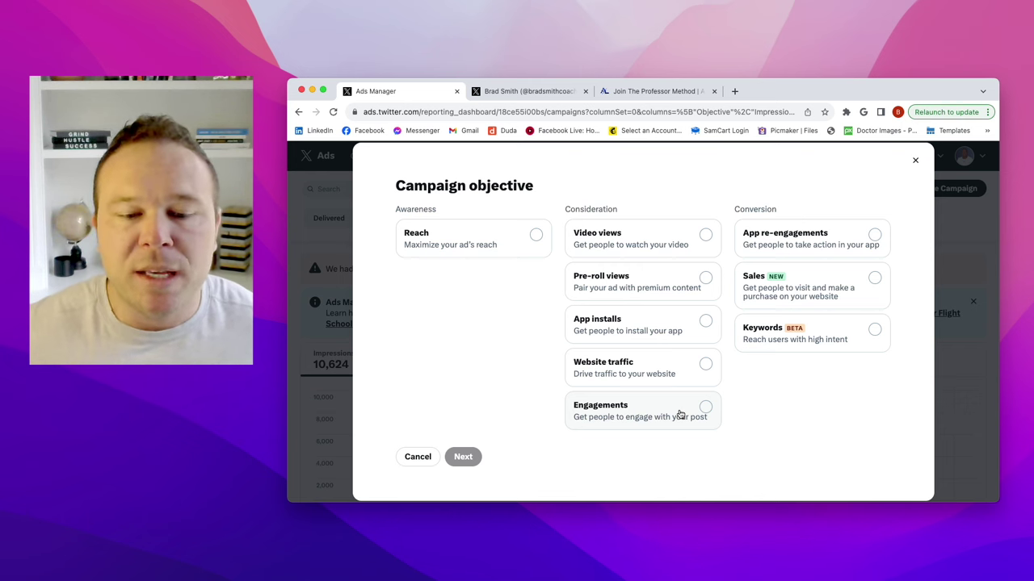
click(657, 409)
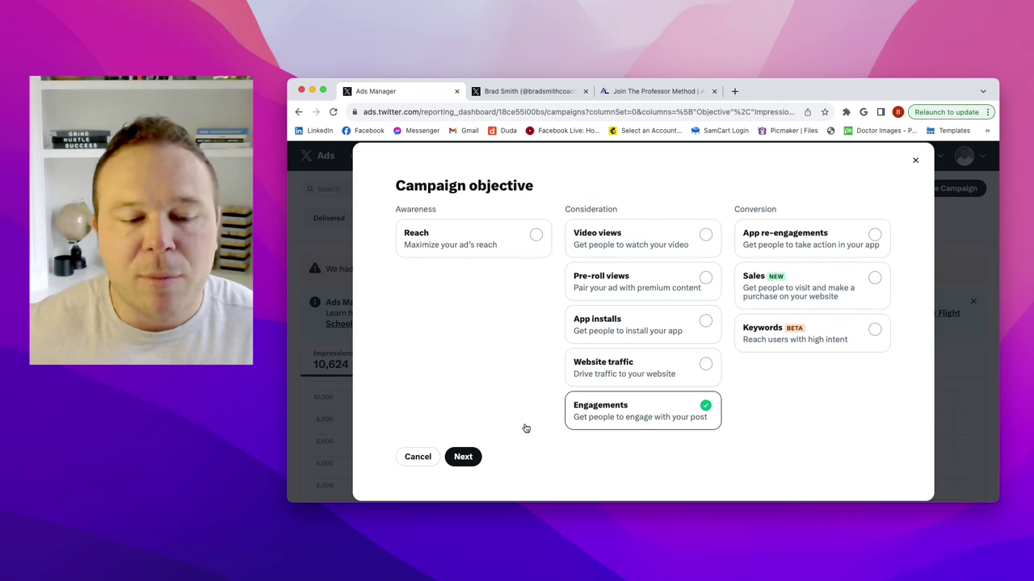
click(465, 458)
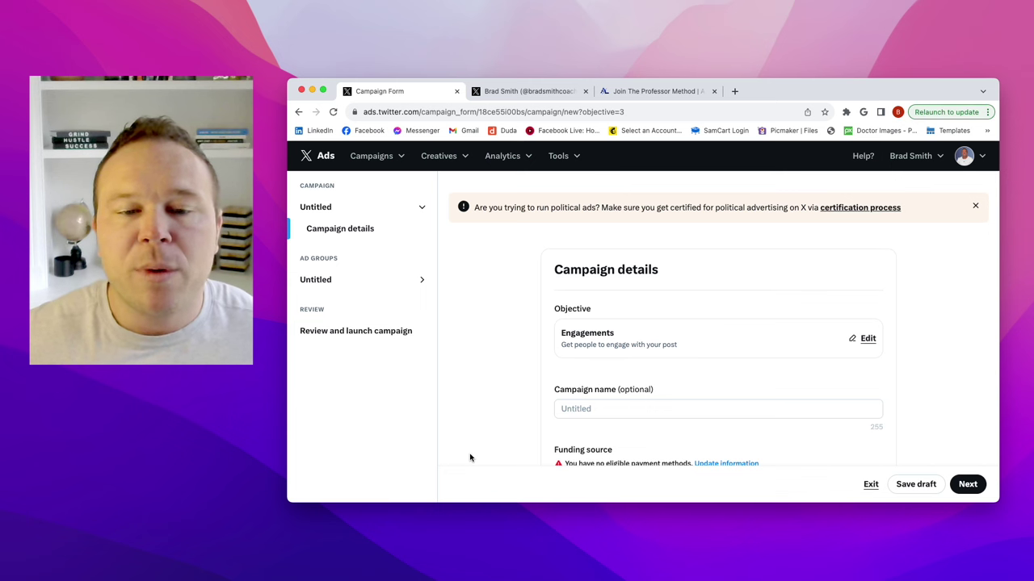
- Name the campaign "Engagement on X" and continue to the ad group details with campaign budget optimization left off
scroll(484, 436, down, 2)
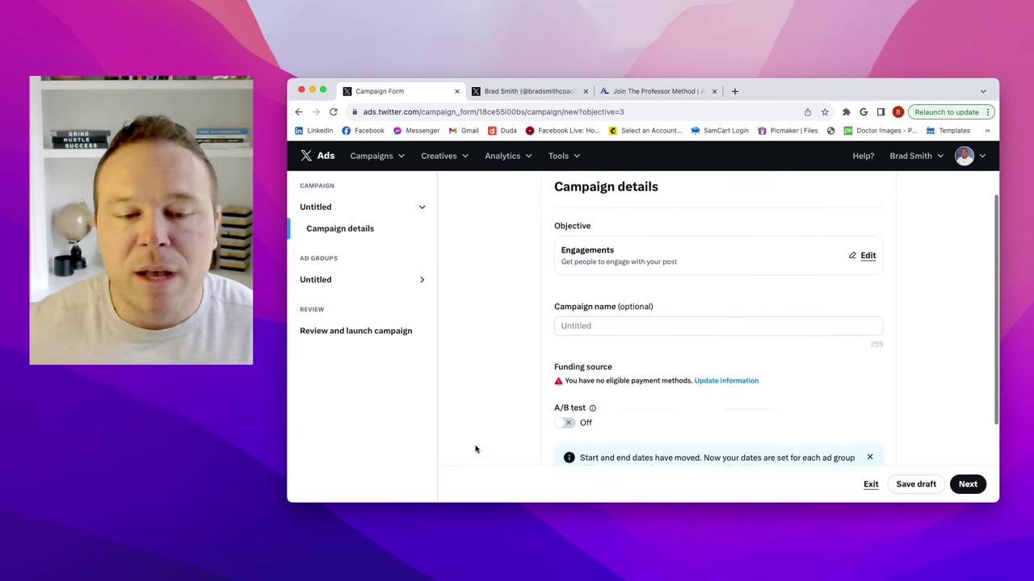
click(587, 323)
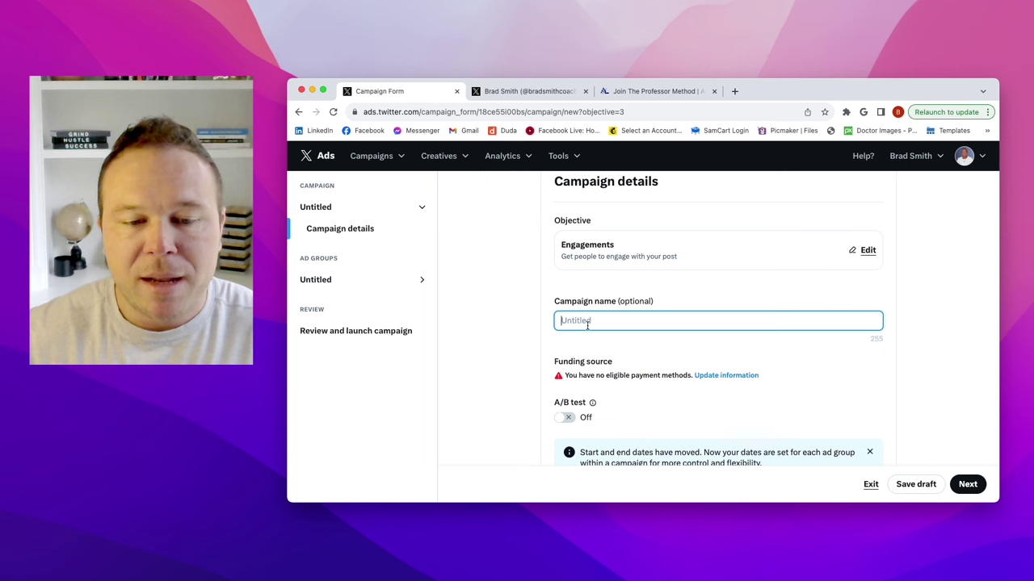
text(Engagement)
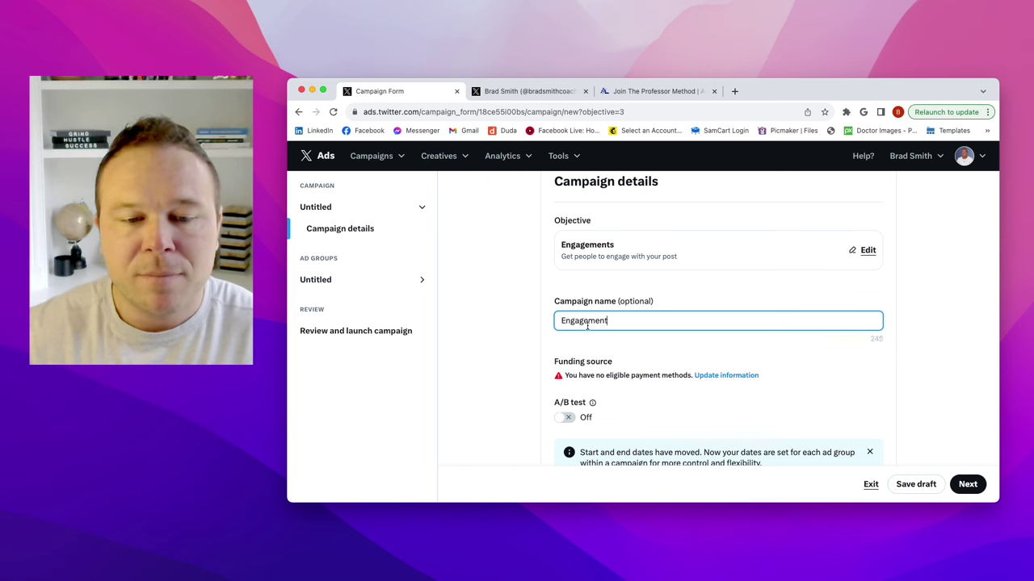
text( on X)
key(super+a)
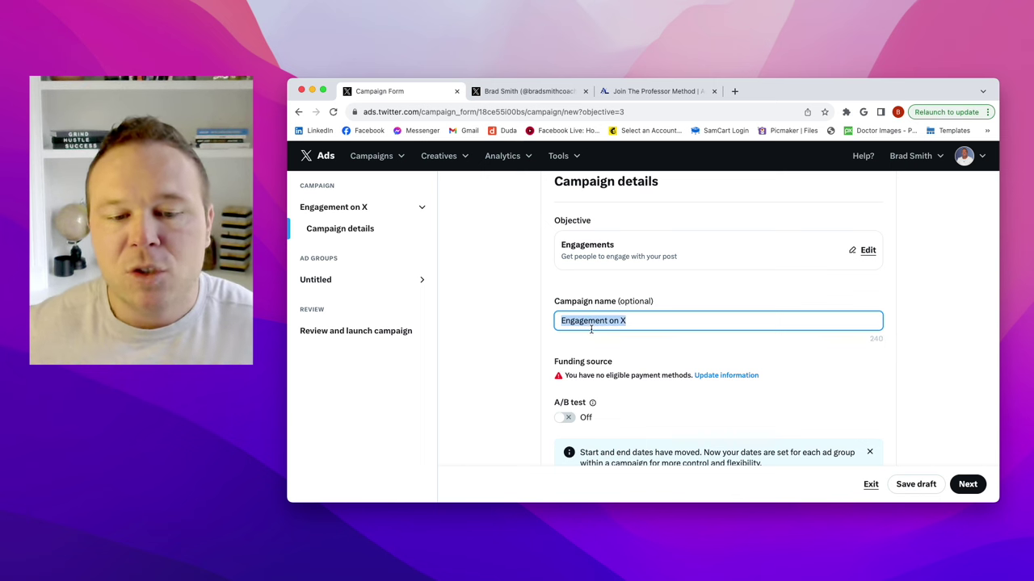
scroll(591, 329, down, 3)
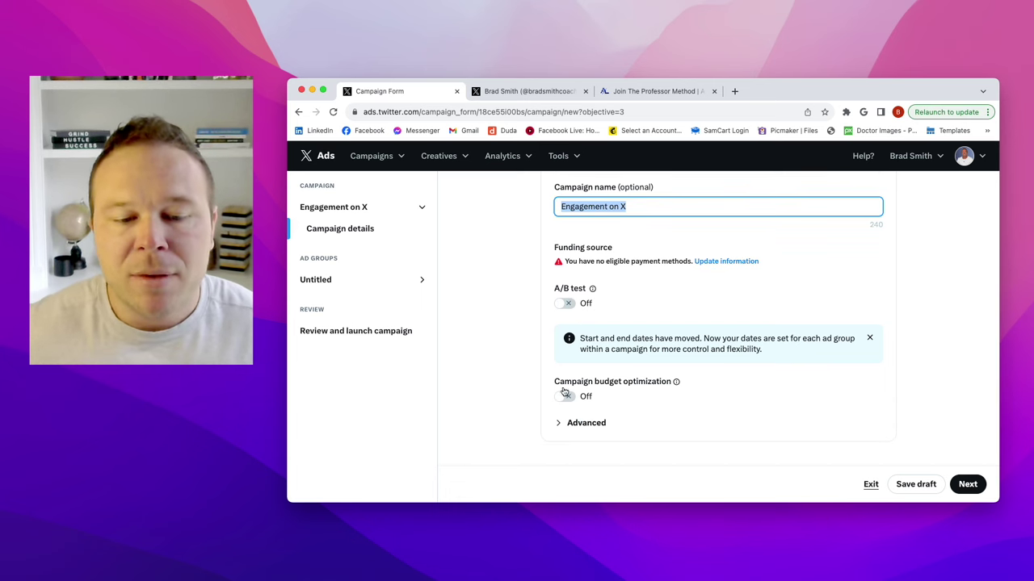
click(972, 489)
- Name the ad group "Engagement on X" and check the audience estimate
scroll(626, 374, down, 1)
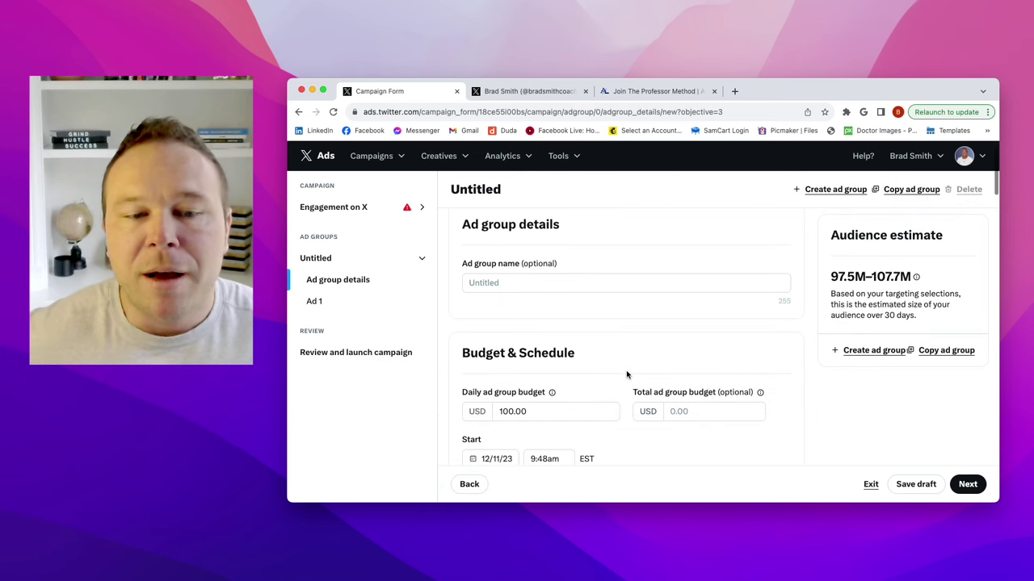
click(563, 283)
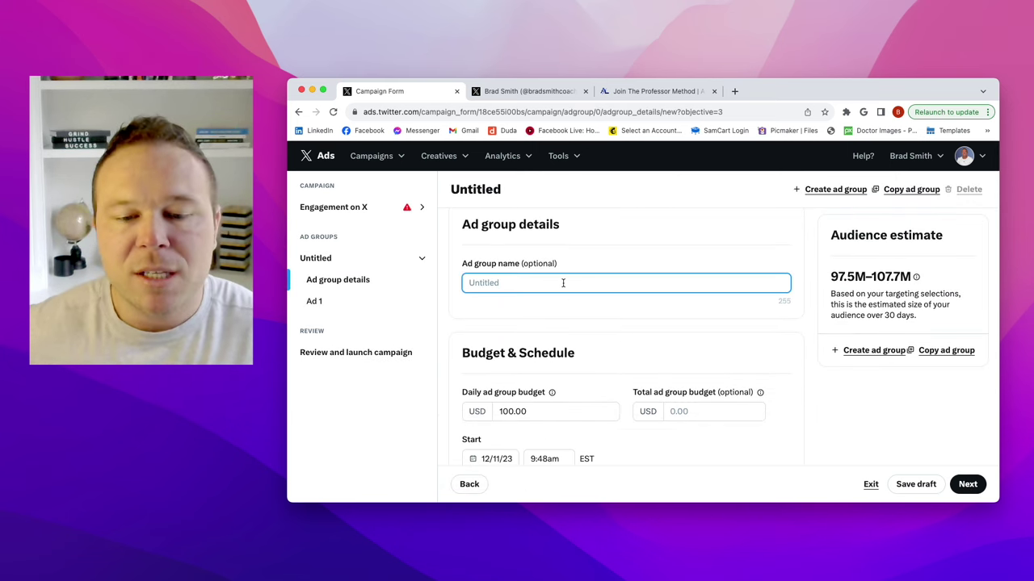
text(Engagement on X)
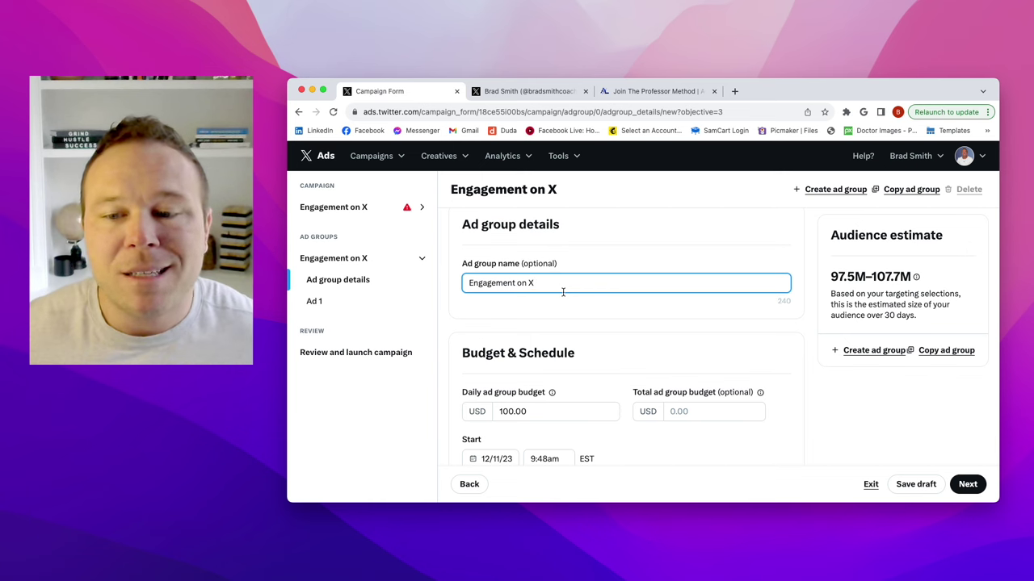
drag(829, 276, 960, 284)
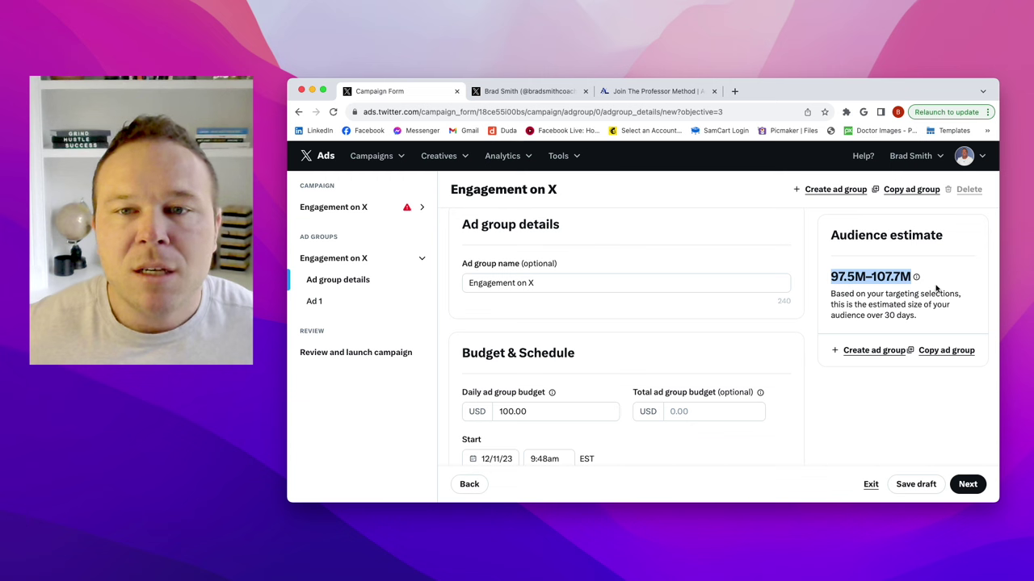
- Set the daily ad group budget to 10.00 USD
scroll(740, 280, down, 1)
scroll(740, 281, down, 1)
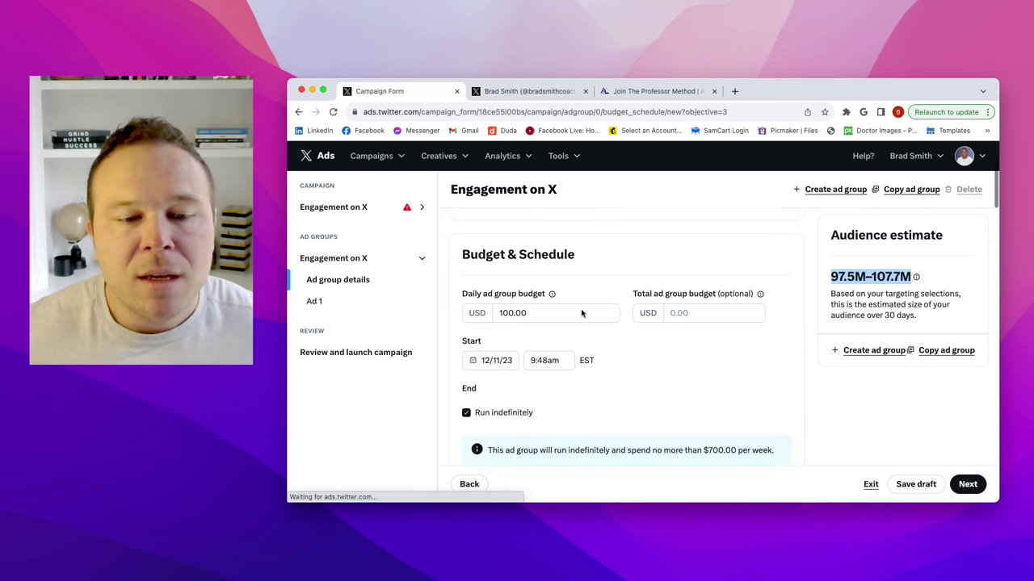
click(510, 314)
key(BackSpace)
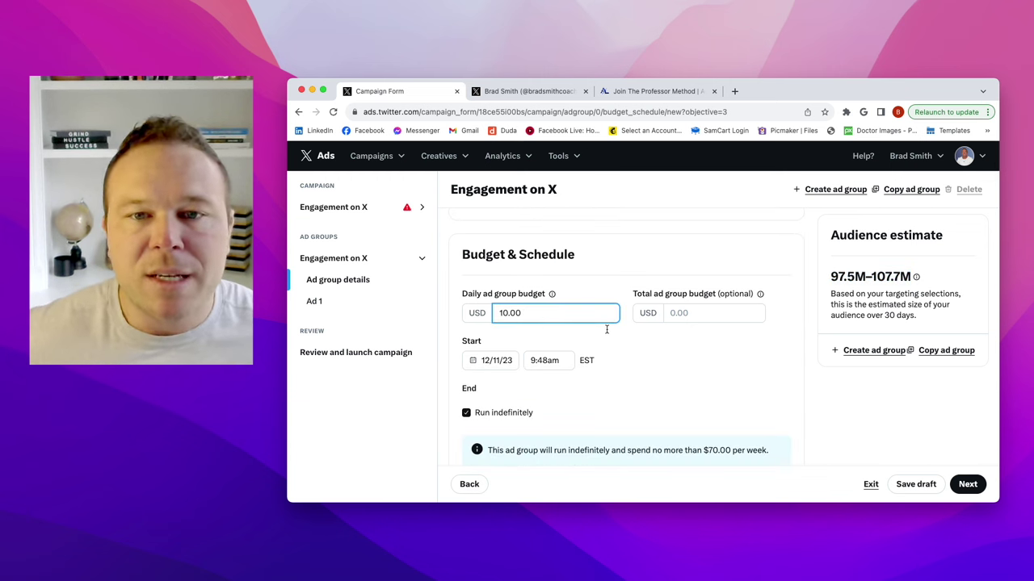
scroll(607, 329, up, 5)
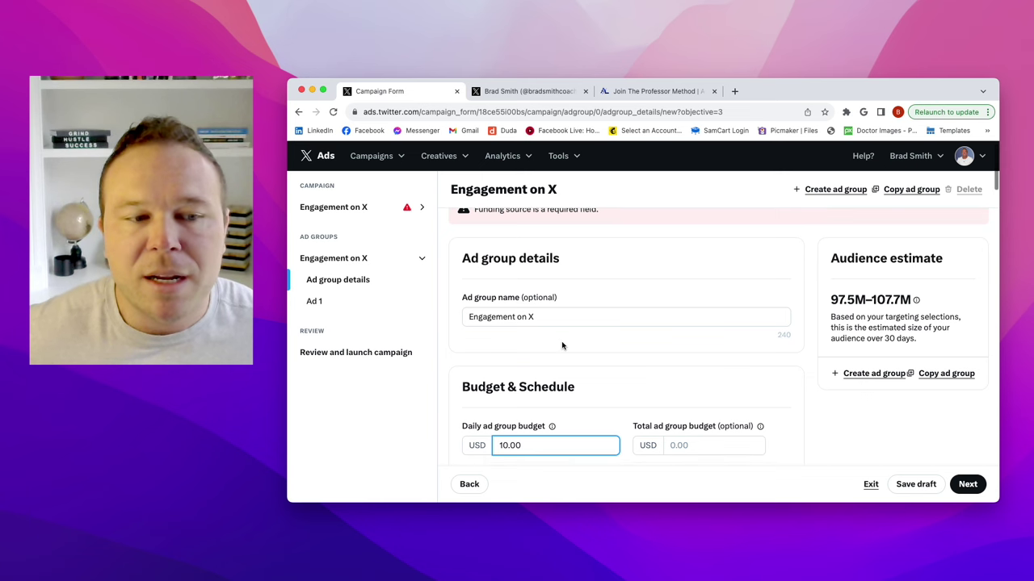
scroll(560, 344, down, 3)
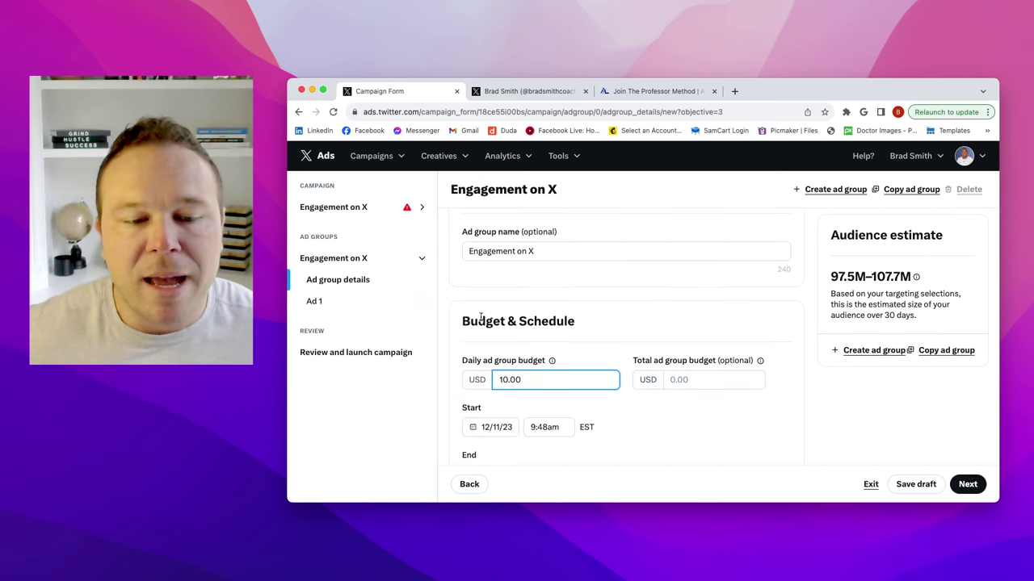
- Review the ad group's schedule, bid strategy, frequency cap, pacing, placements, gender and age settings
scroll(485, 323, down, 5)
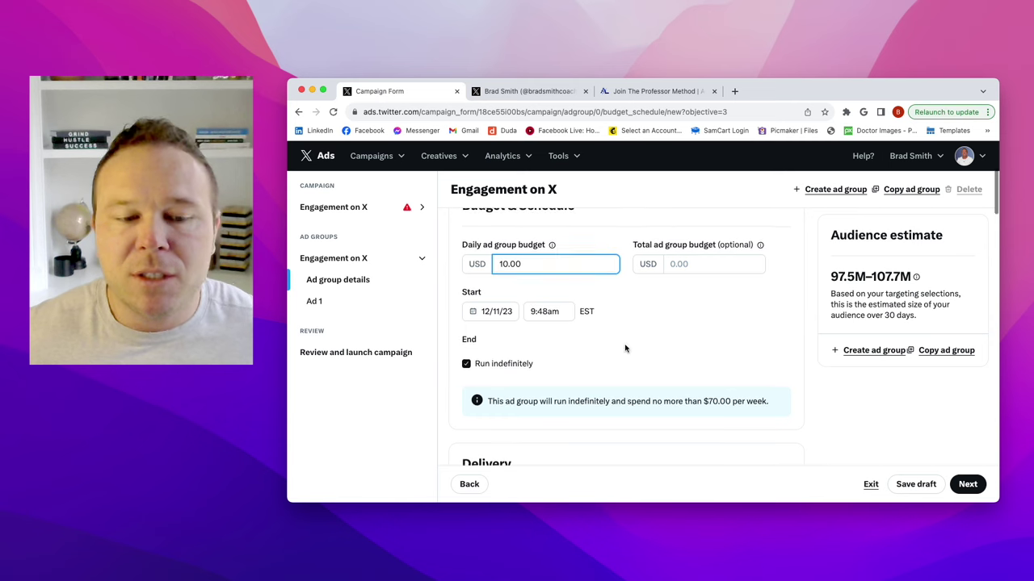
scroll(626, 347, down, 10)
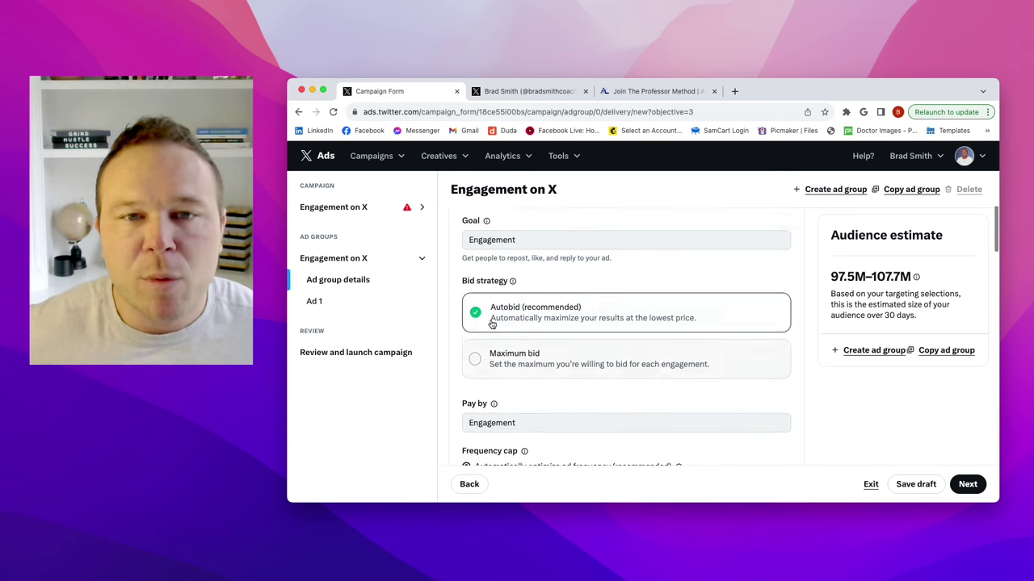
scroll(492, 323, up, 1)
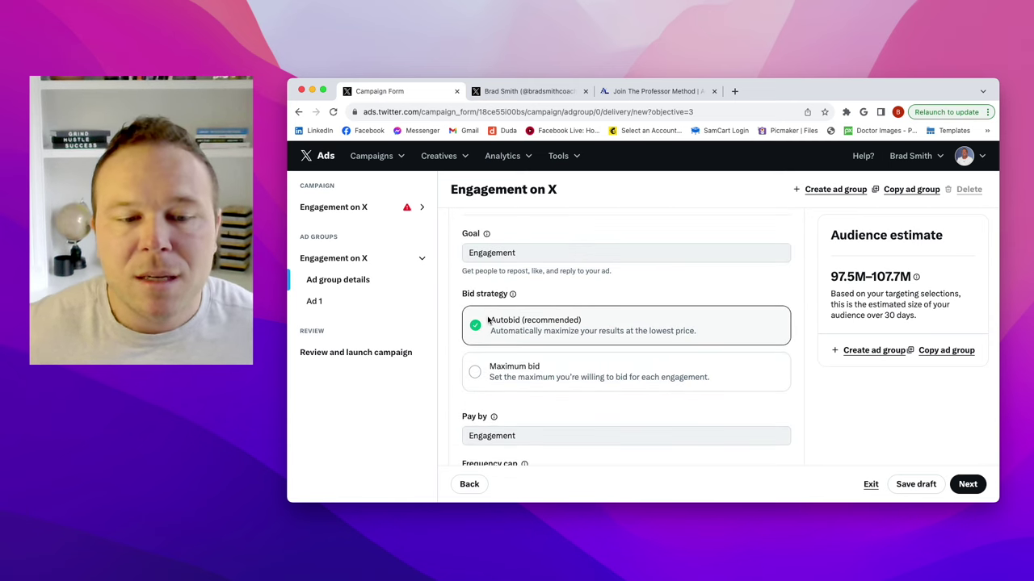
scroll(592, 335, down, 5)
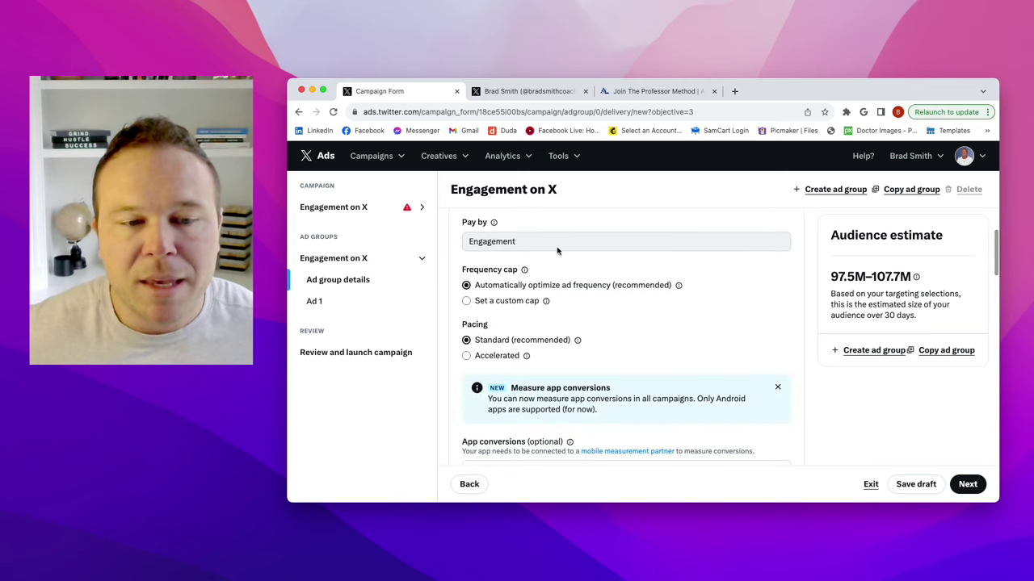
scroll(553, 302, down, 1)
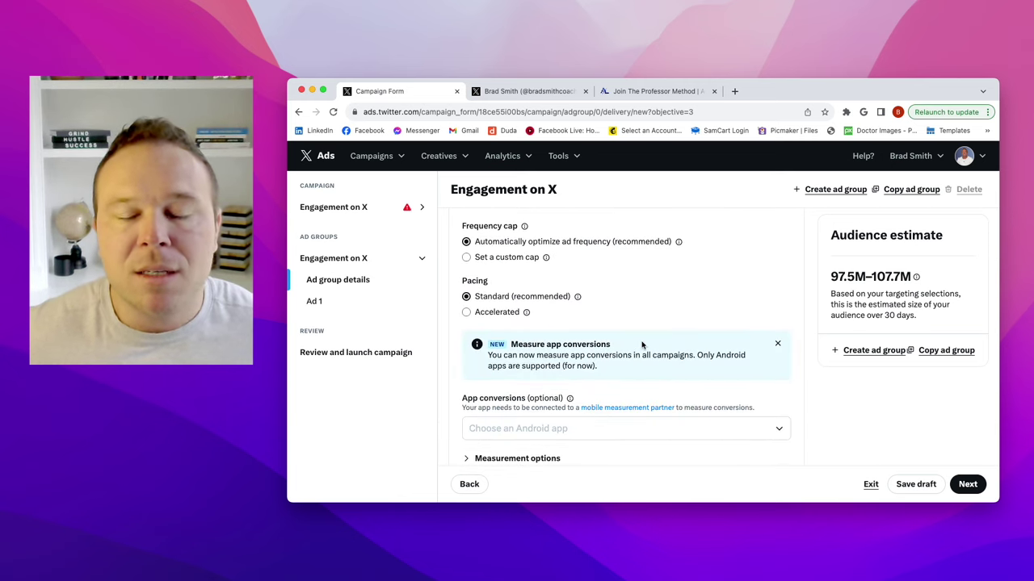
scroll(642, 346, down, 3)
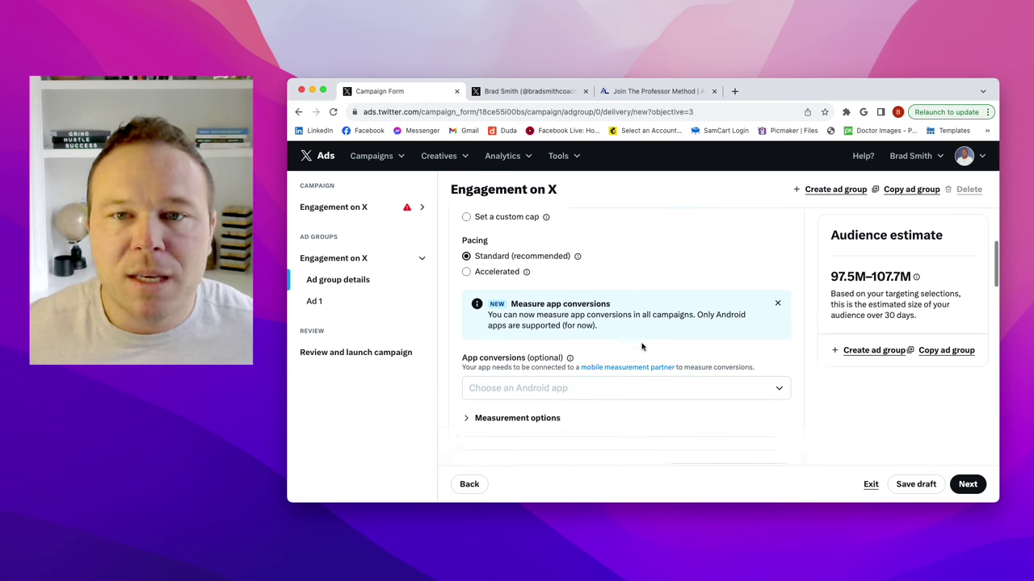
scroll(642, 346, down, 5)
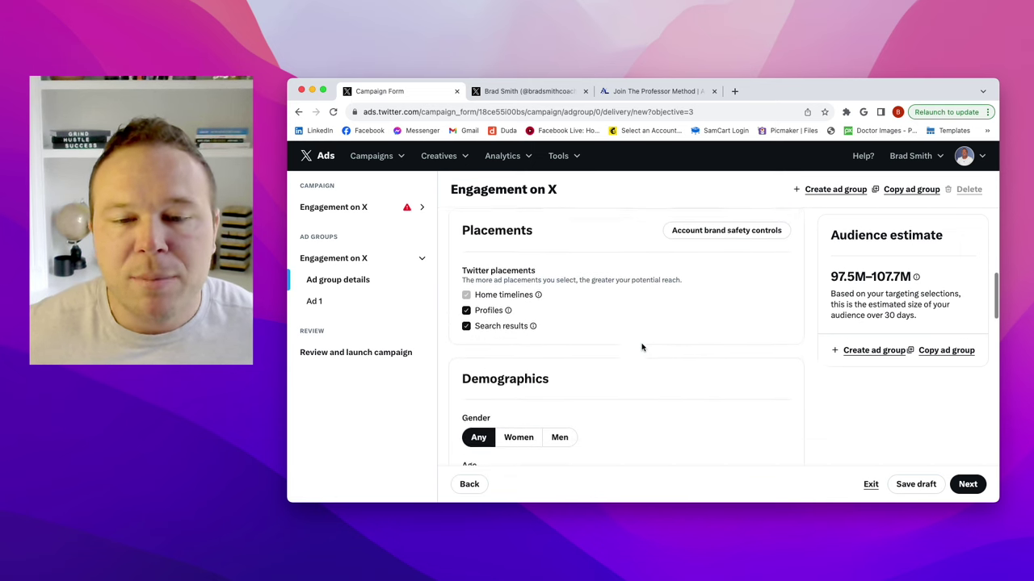
scroll(642, 347, down, 3)
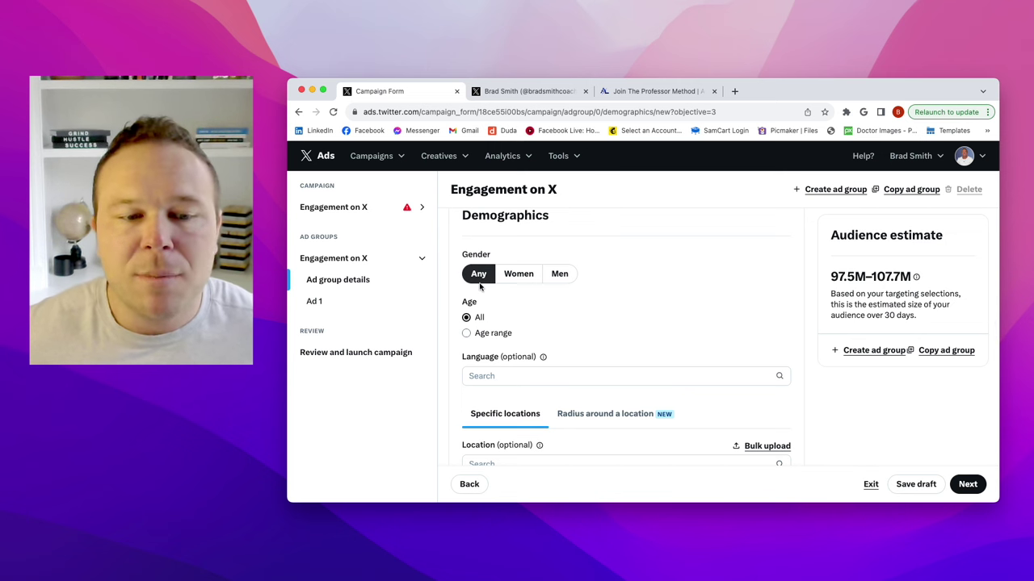
scroll(590, 311, down, 1)
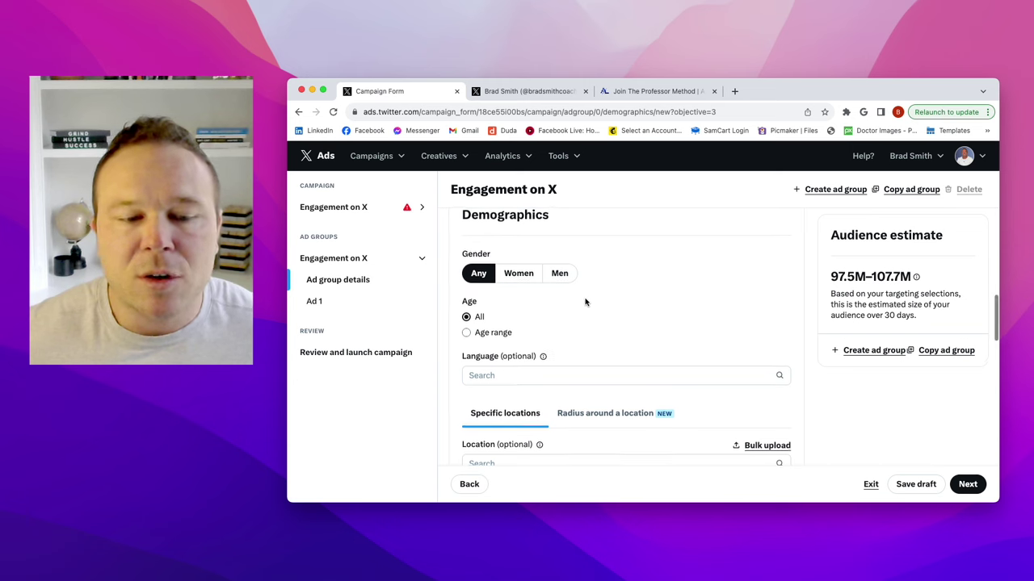
- Add English (en) as the target language in the ad group's demographics
scroll(590, 312, down, 2)
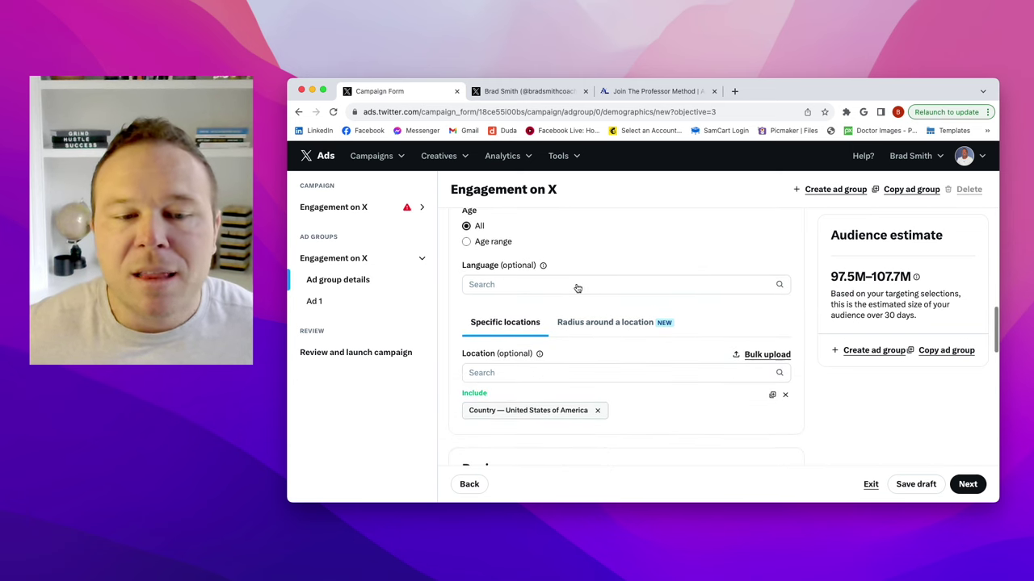
click(576, 284)
text(English)
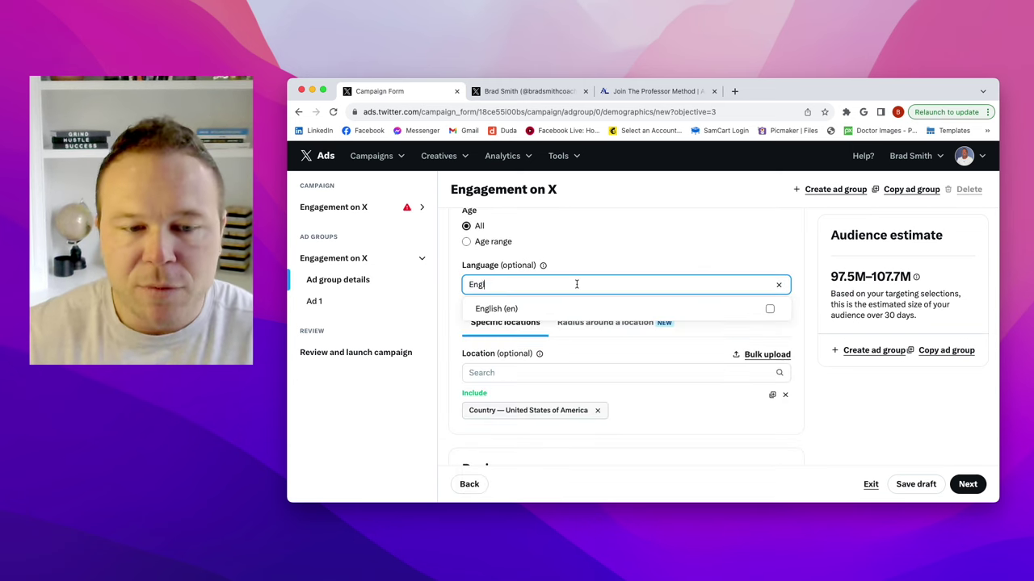
click(601, 306)
click(619, 265)
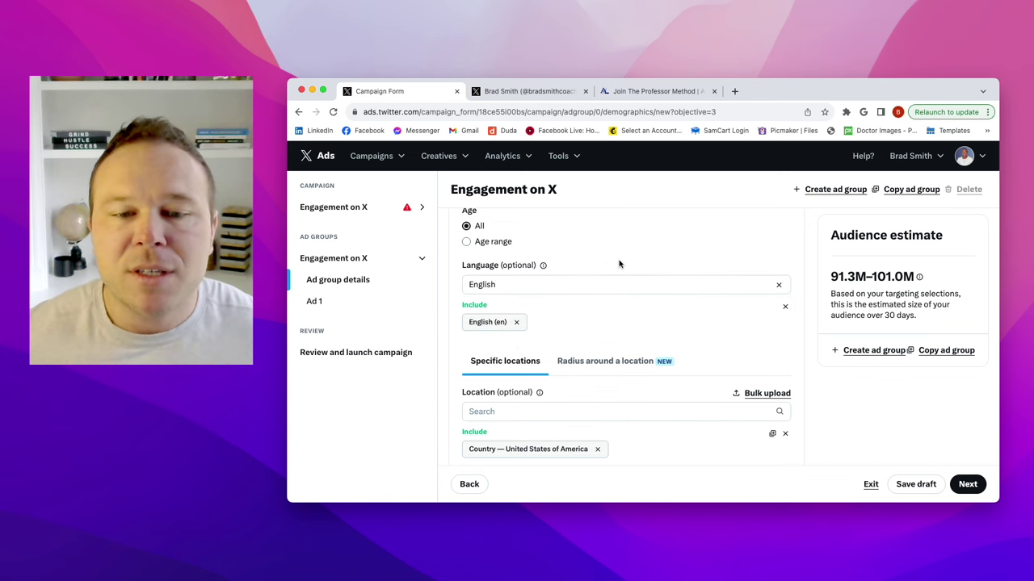
- Remove United States of America from the ad group's included locations
scroll(612, 283, down, 3)
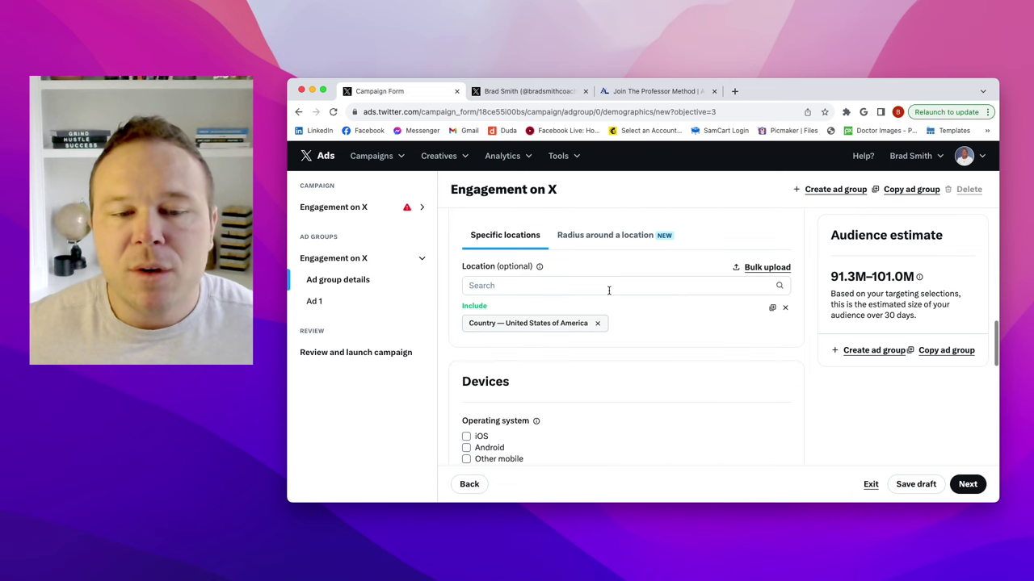
scroll(638, 332, up, 1)
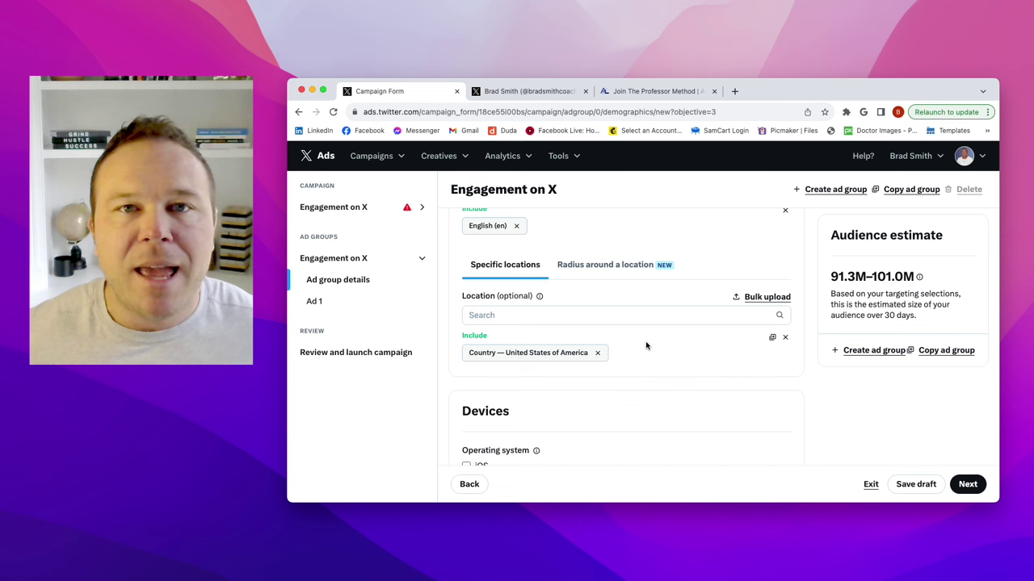
scroll(641, 349, down, 1)
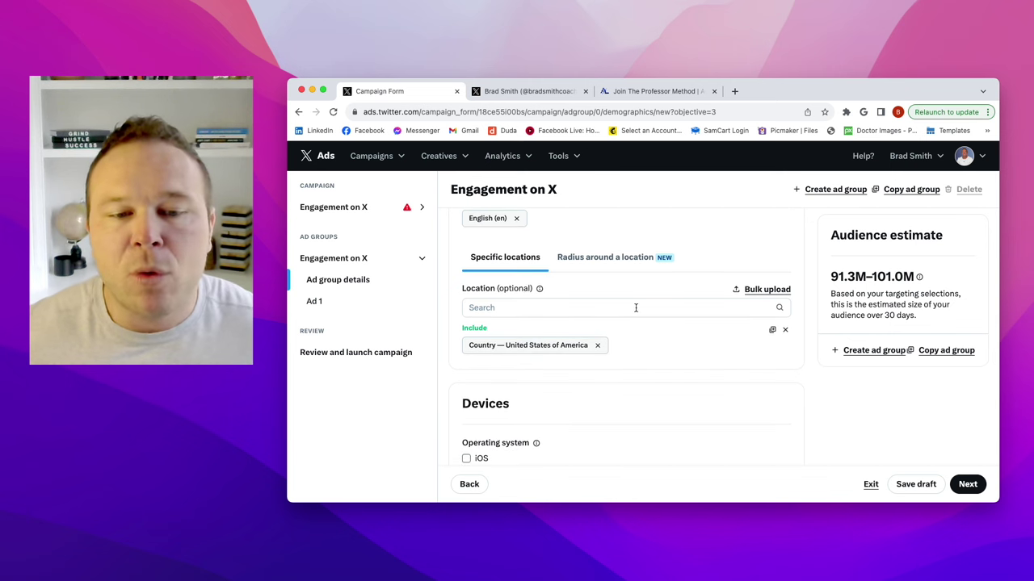
click(598, 347)
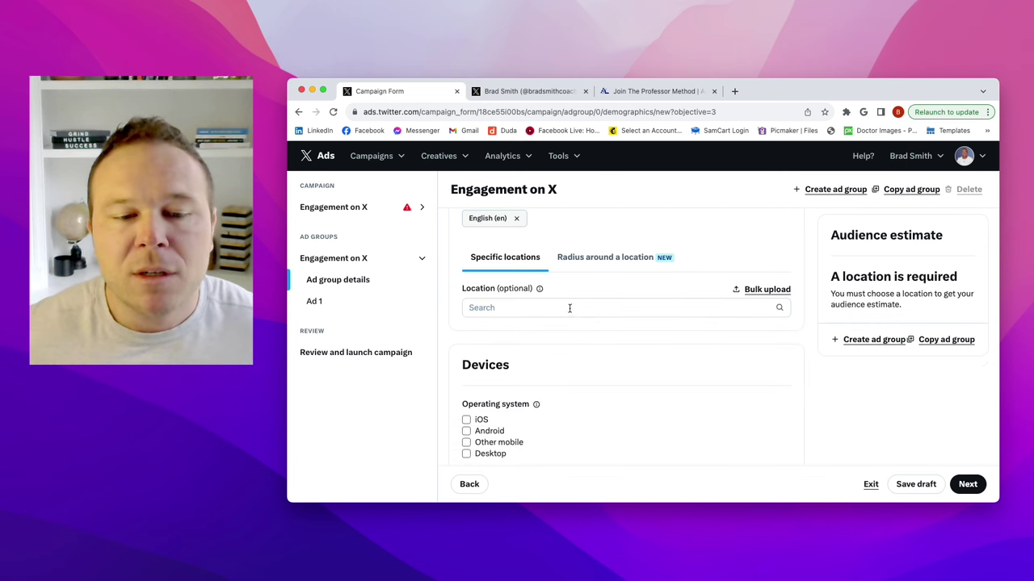
- Try including the city of Tampa, FL, US in the ad group's location targeting, and remove it again
click(594, 310)
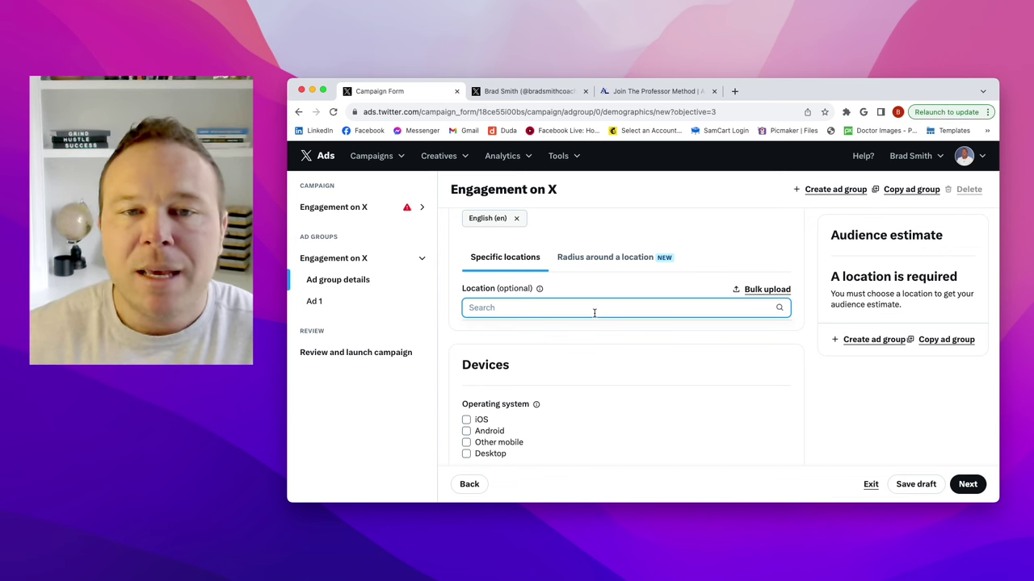
text(Tampa)
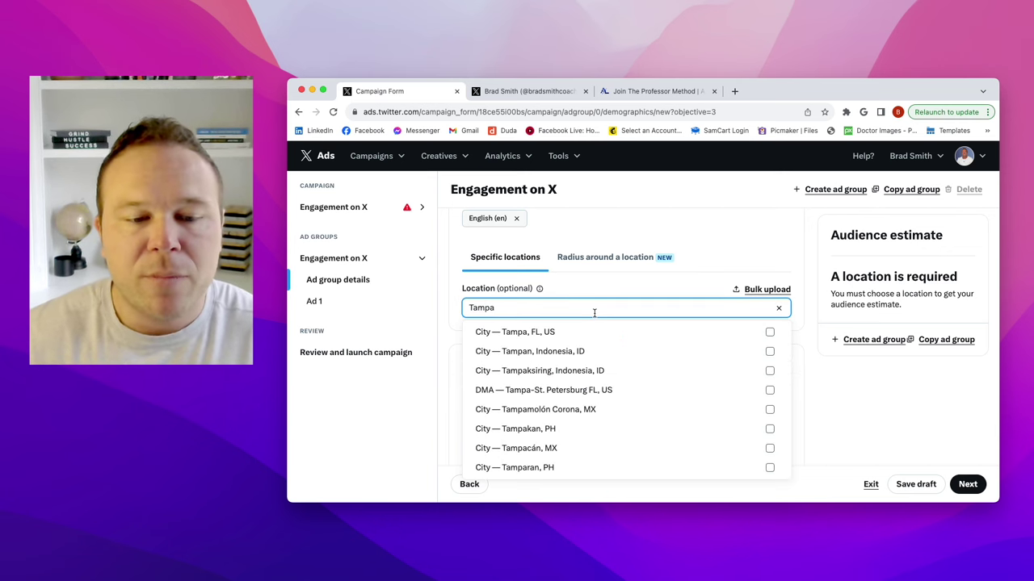
click(594, 339)
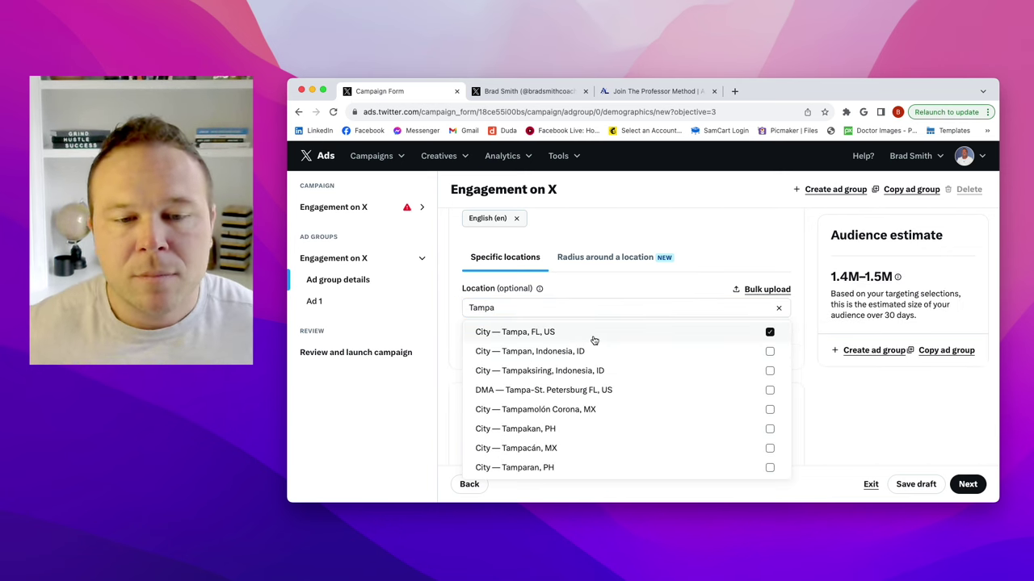
click(717, 260)
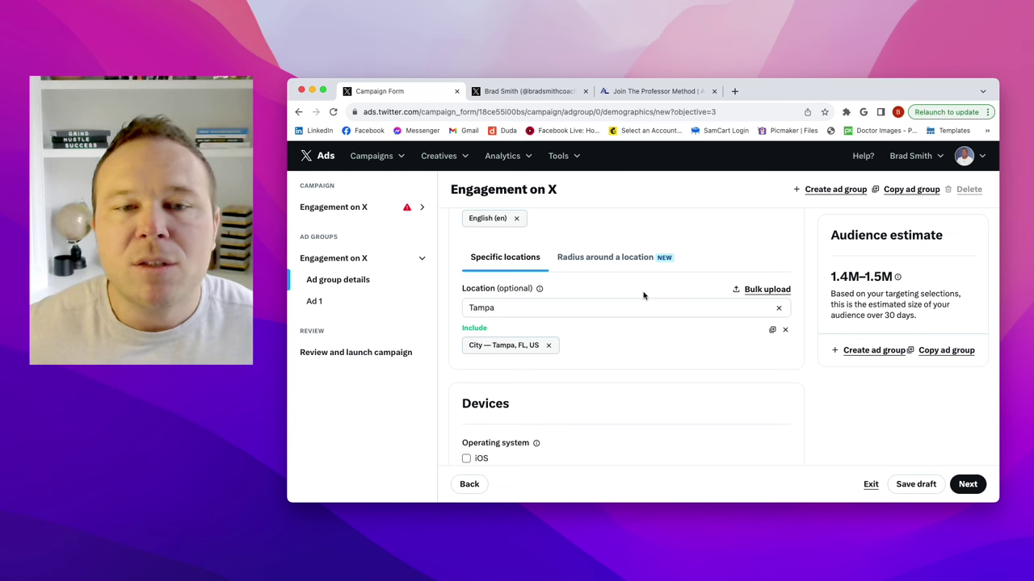
click(548, 346)
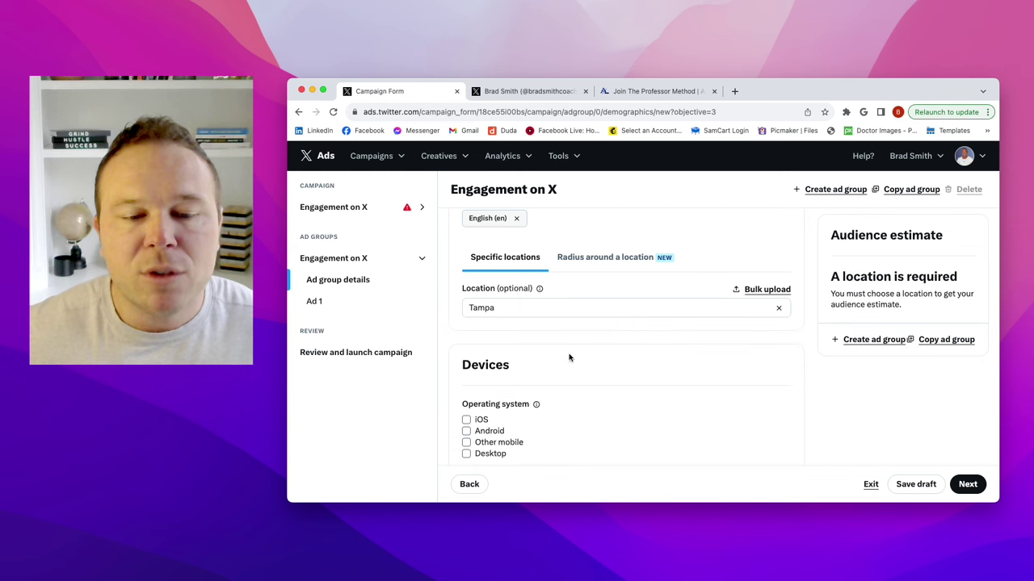
- Add the country United States of America to the ad group's included locations
click(502, 310)
text(En)
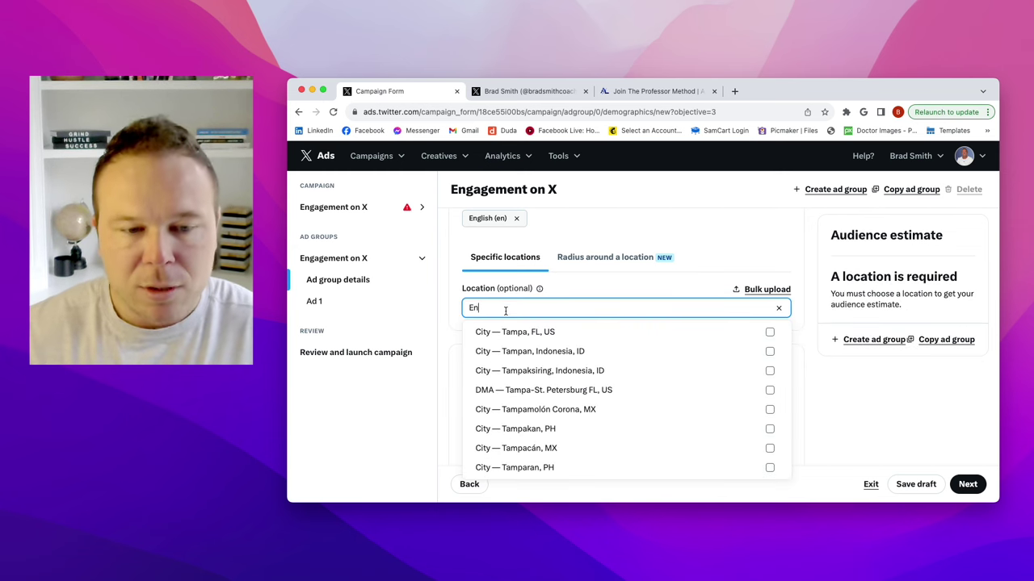
key(BackSpace)
key(BackSpace)
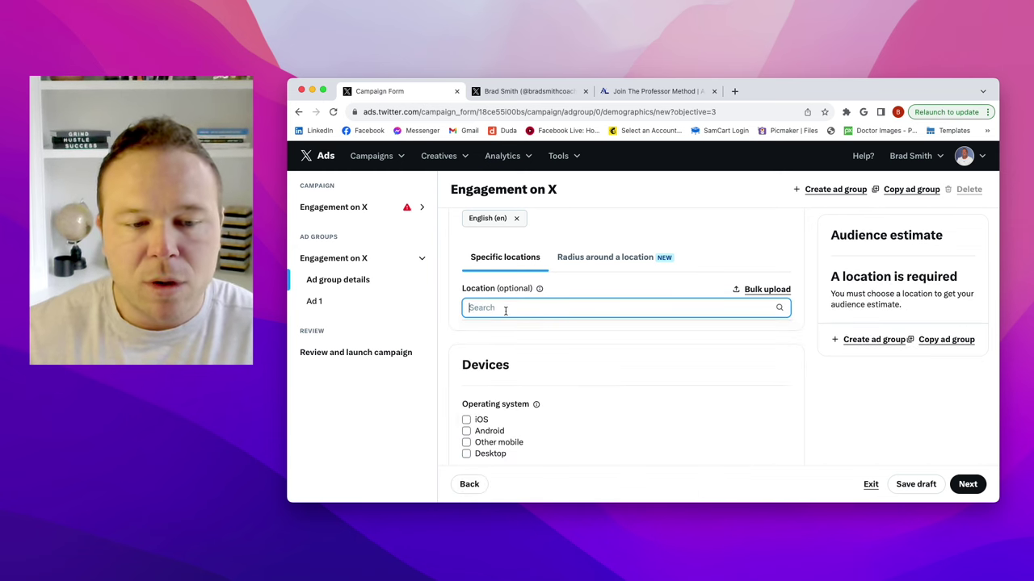
text(U)
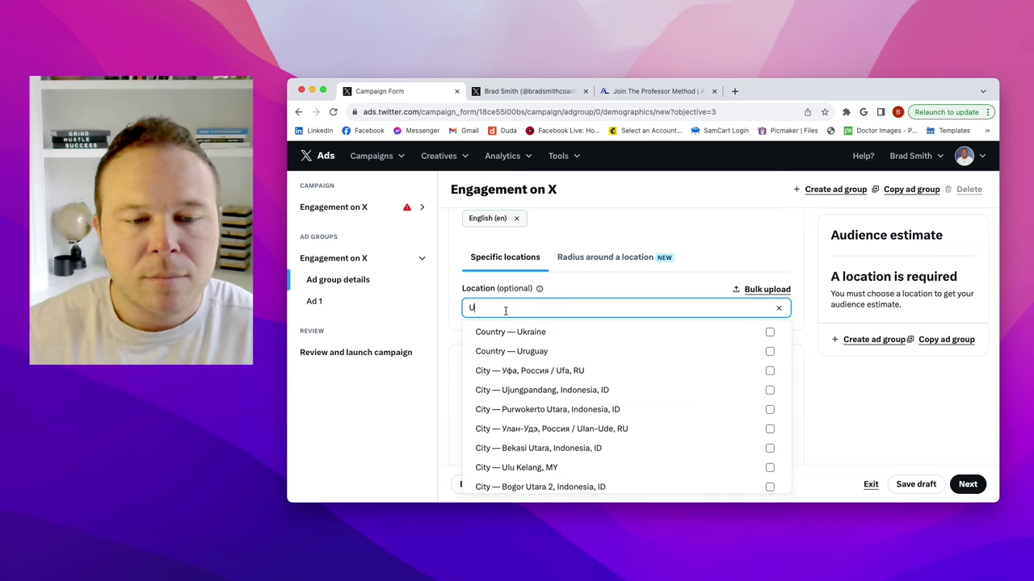
text(nit)
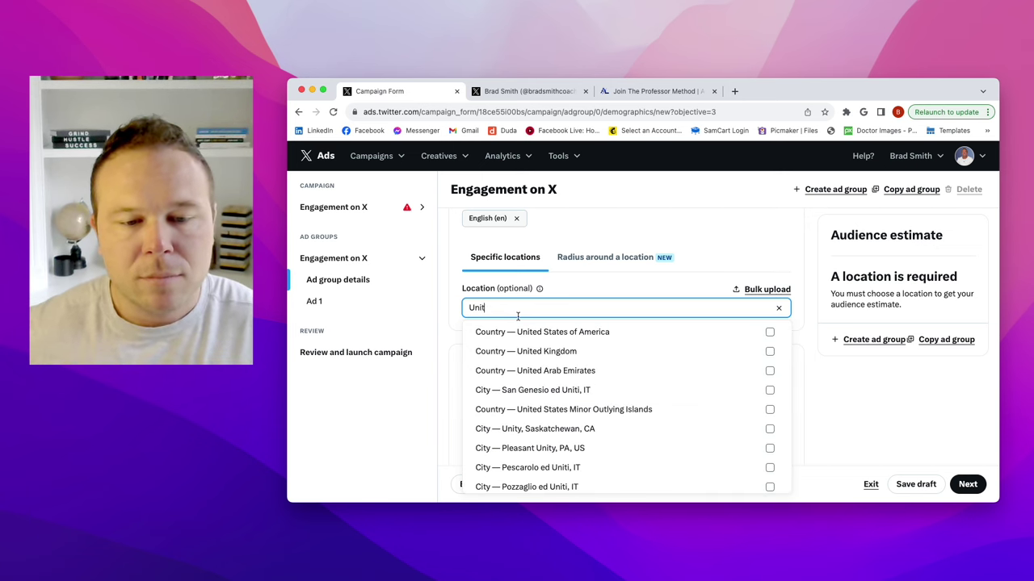
click(514, 331)
click(614, 283)
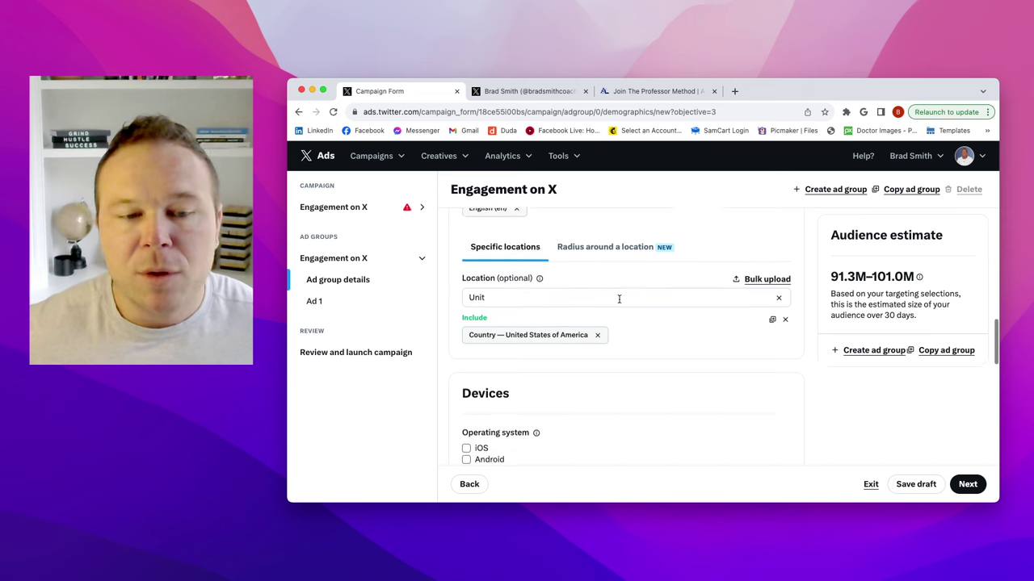
- Add the country United Arab Emirates to the ad group's included locations
scroll(554, 306, down, 1)
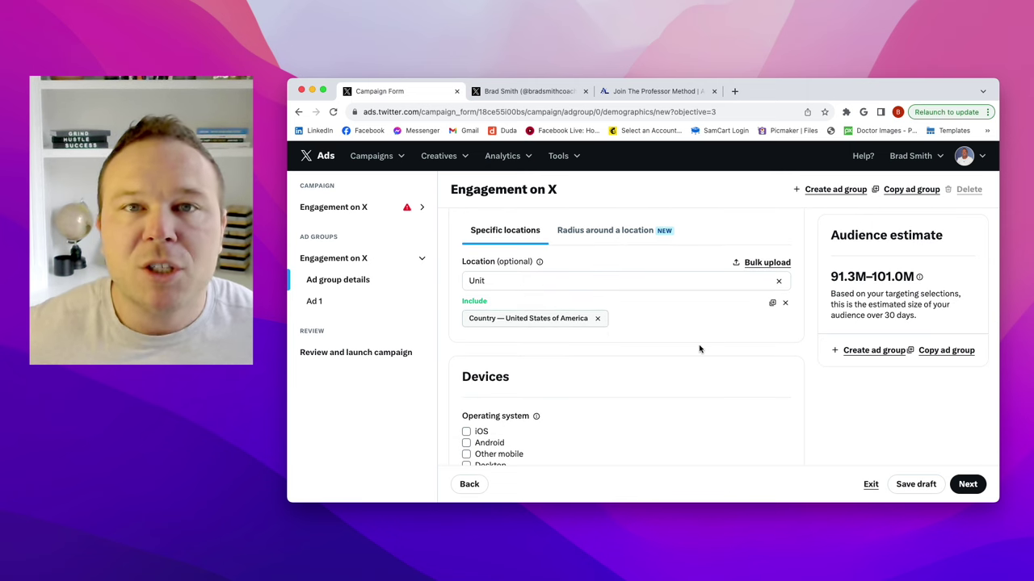
scroll(698, 349, down, 1)
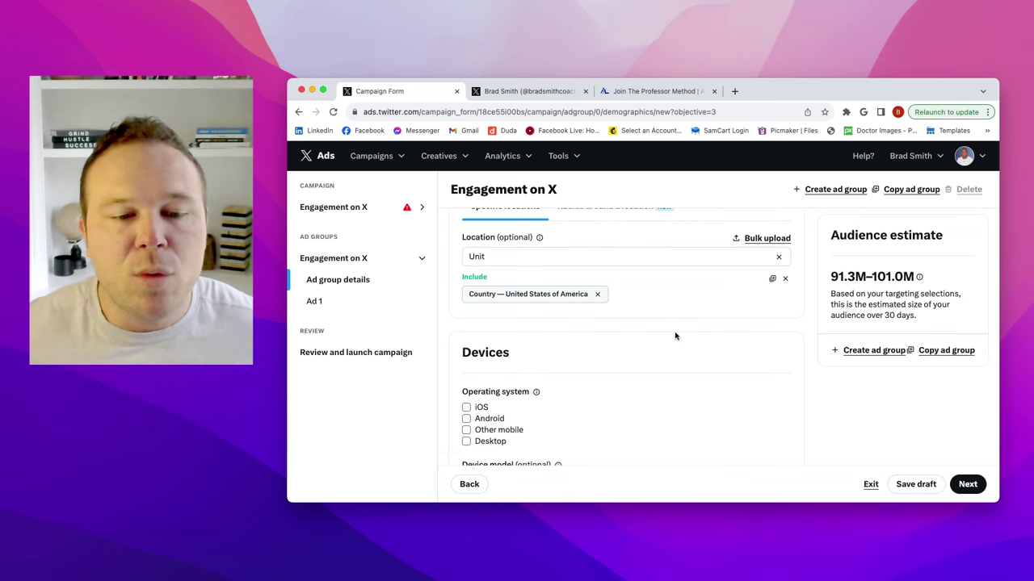
click(524, 262)
text(Uniti)
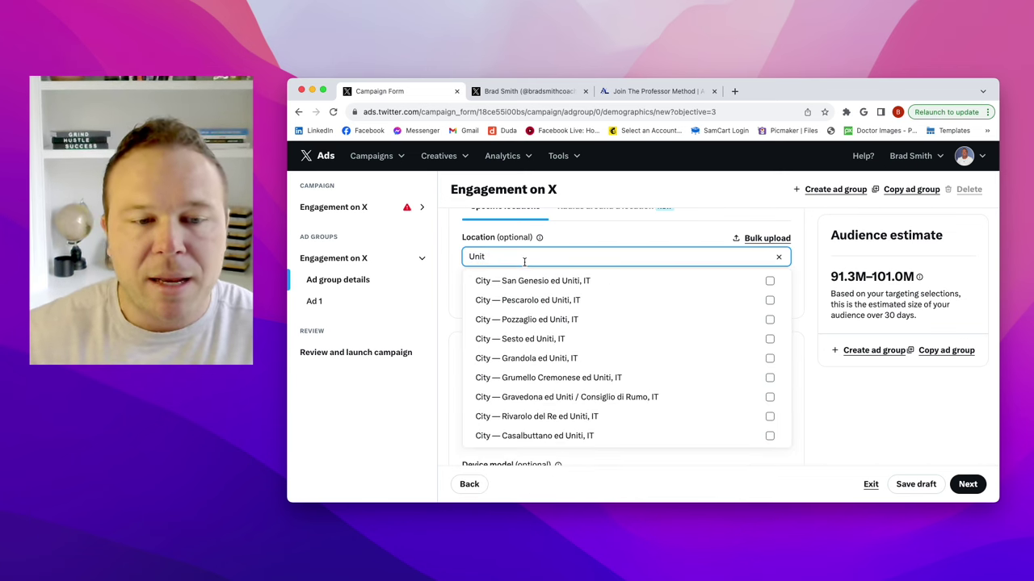
click(537, 320)
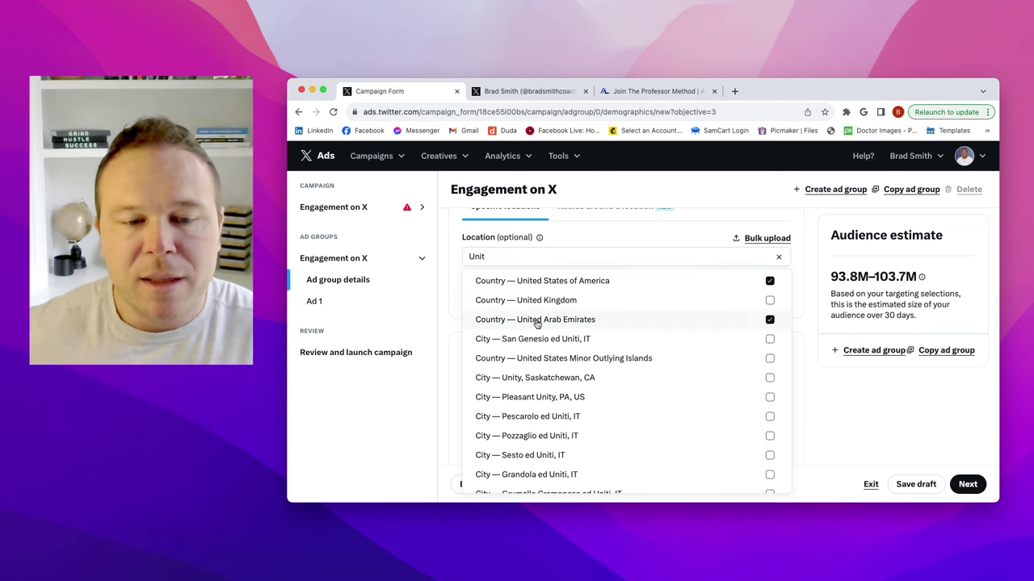
- Add the country Canada to the ad group's included locations
click(518, 263)
text(Car)
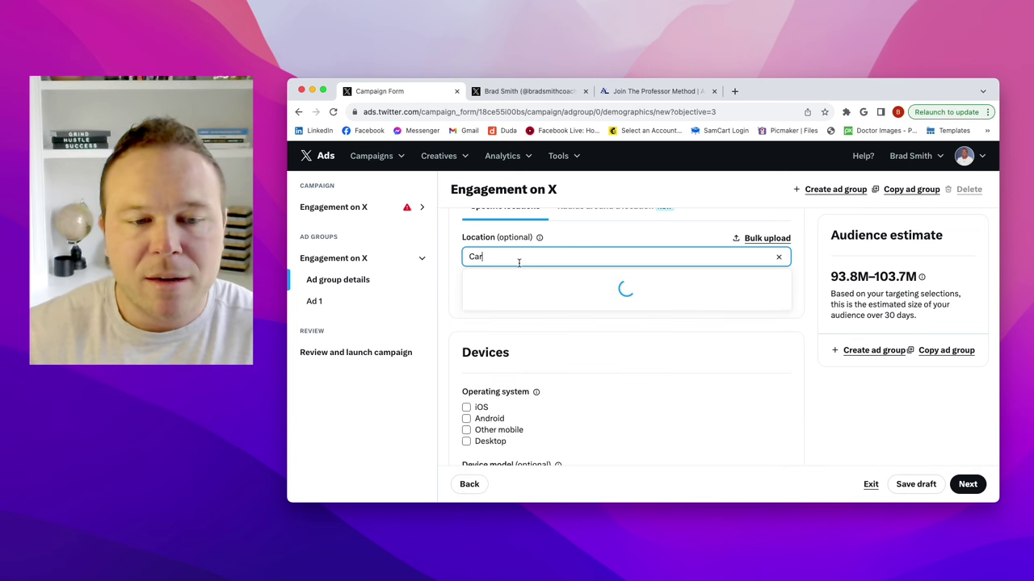
text(nada)
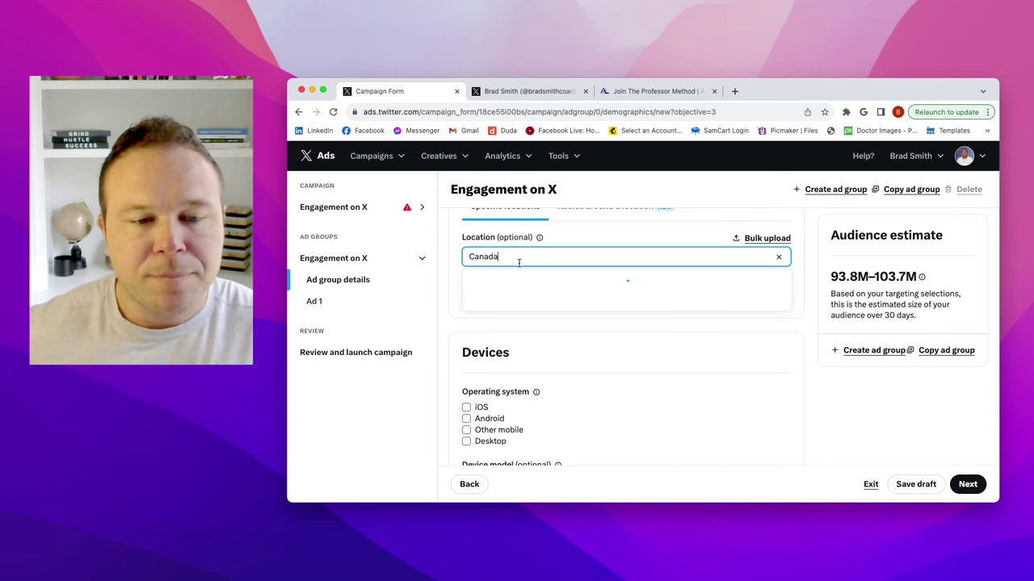
click(527, 300)
click(597, 245)
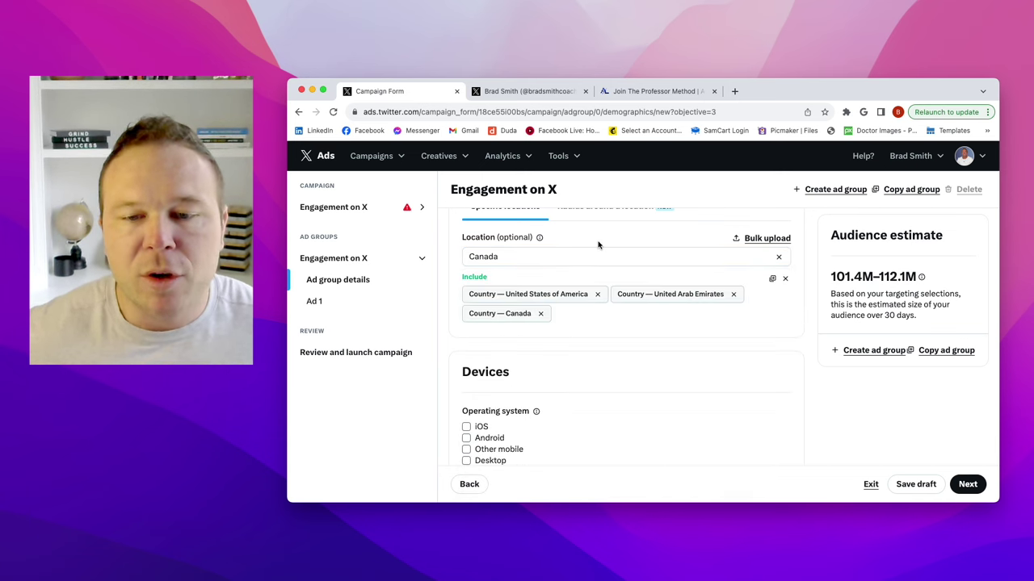
- Leave the device and custom audience options unset and include the keyword Entrepreneur in the ad group's targeting features
scroll(600, 259, down, 5)
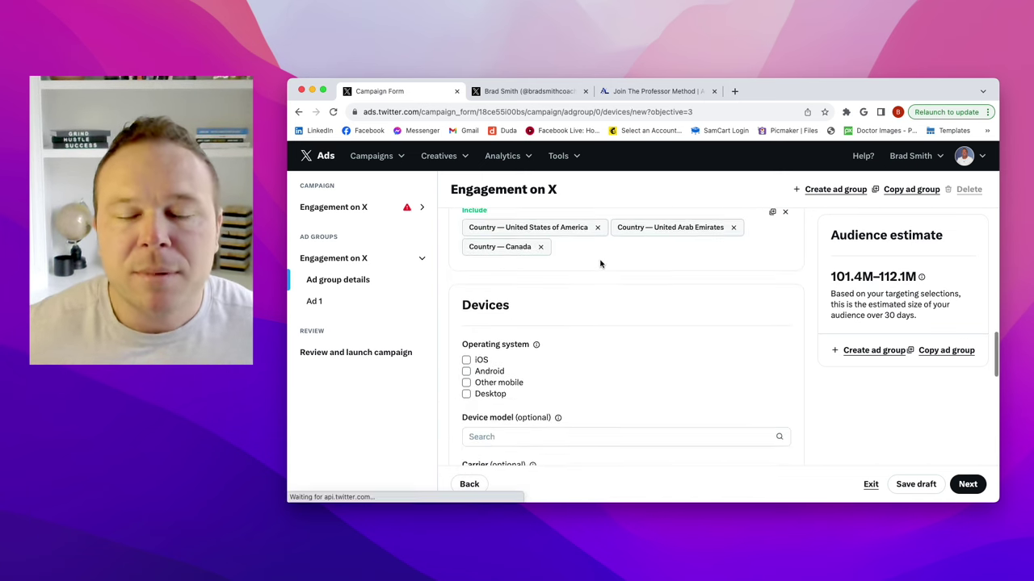
scroll(693, 236, down, 1)
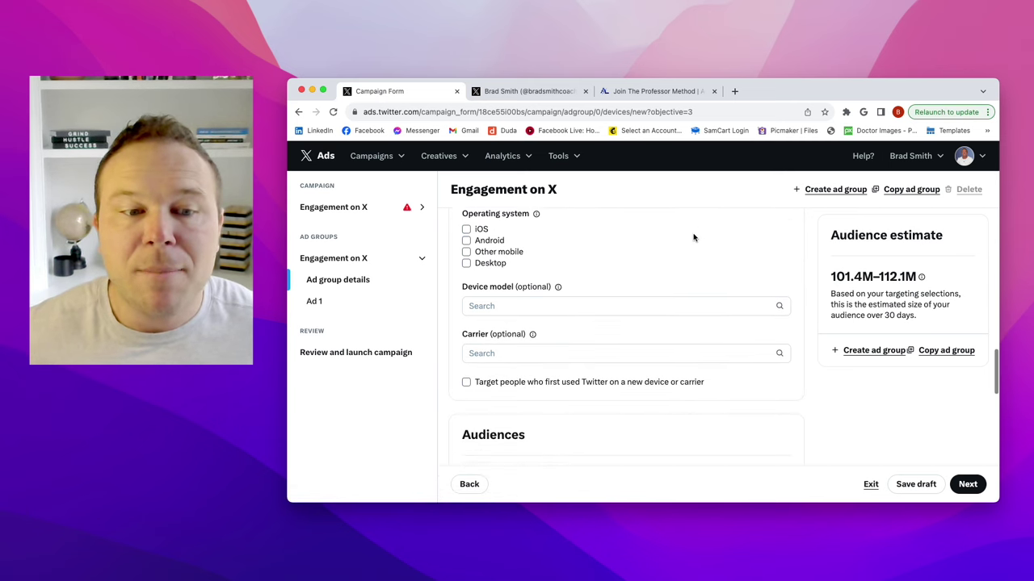
scroll(798, 313, down, 8)
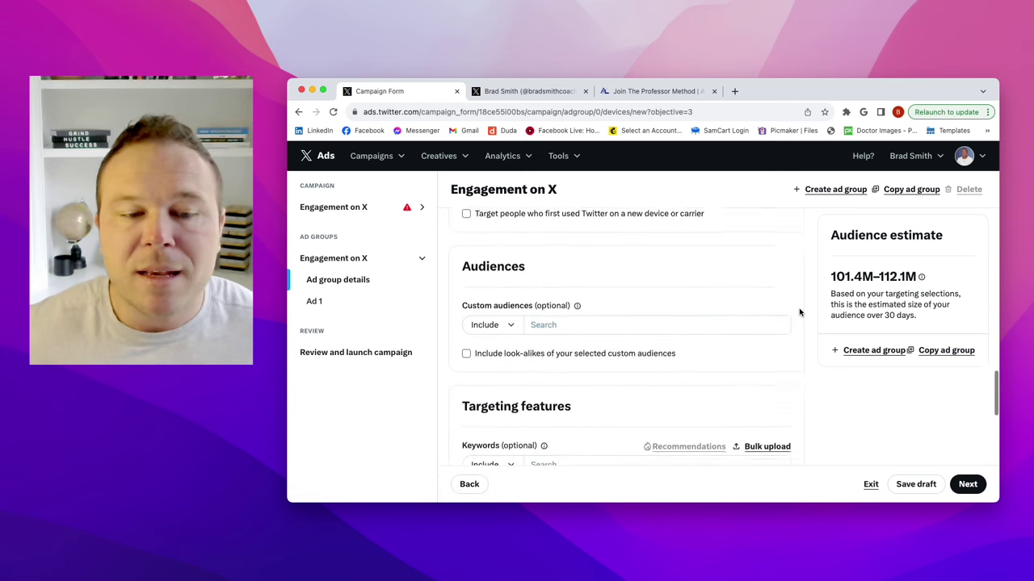
scroll(601, 276, up, 1)
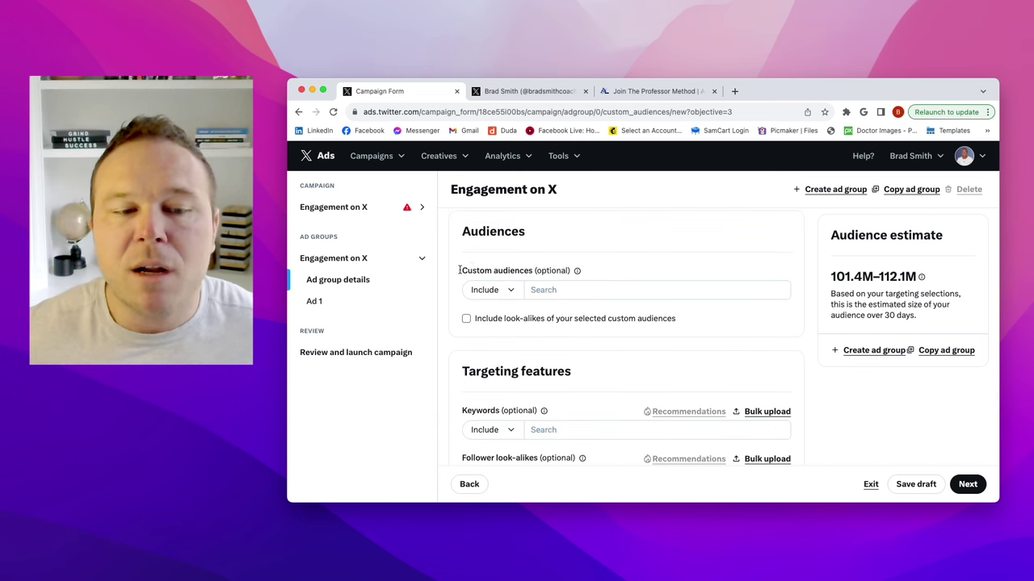
drag(461, 271, 554, 279)
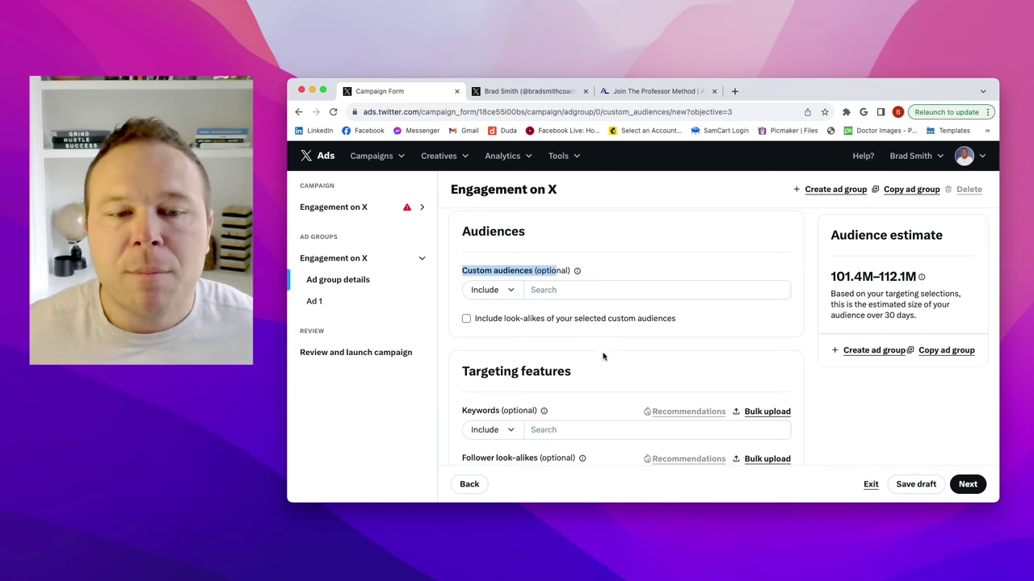
scroll(623, 303, down, 5)
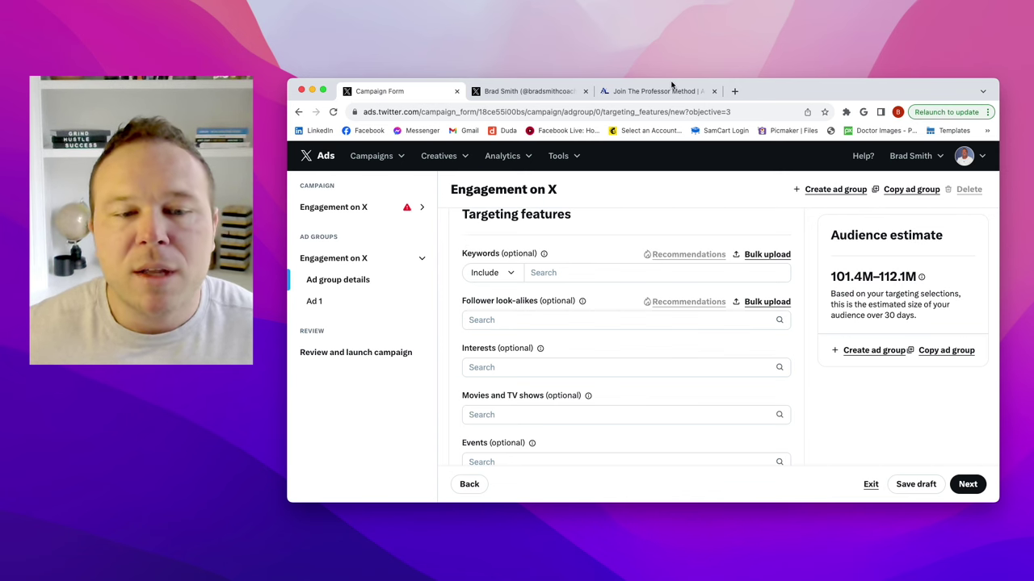
click(601, 273)
text(En)
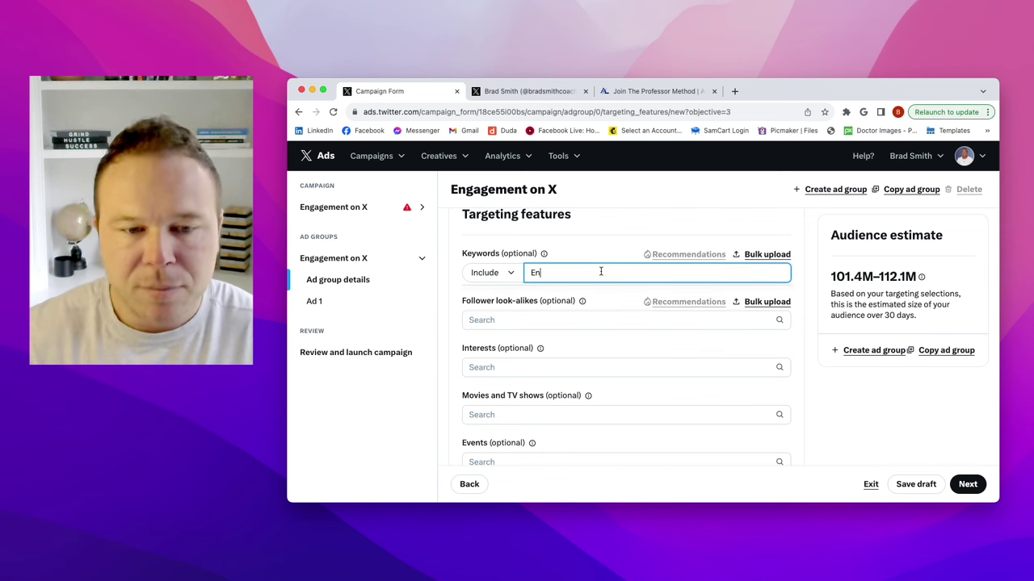
text(tre)
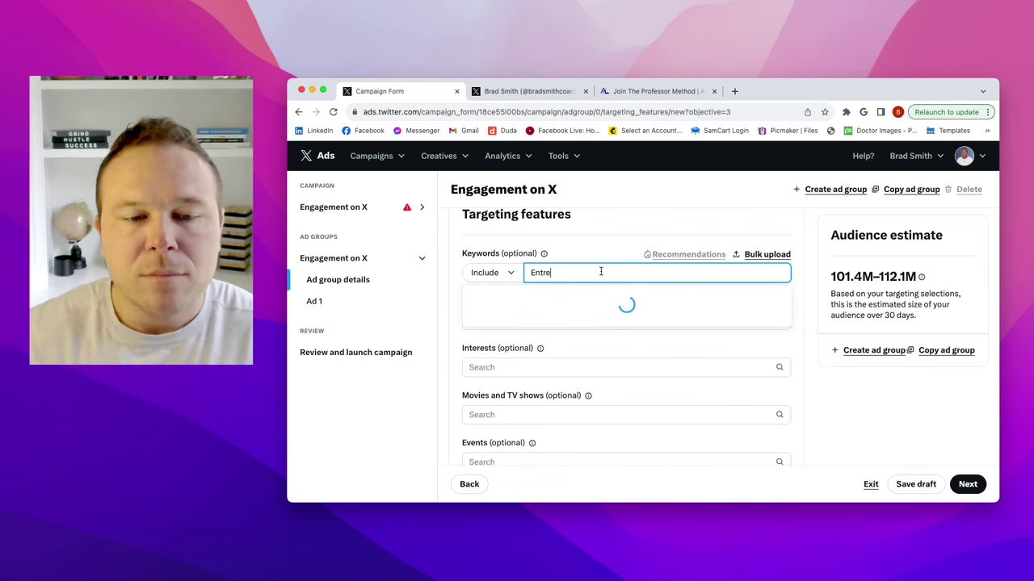
text(preneur)
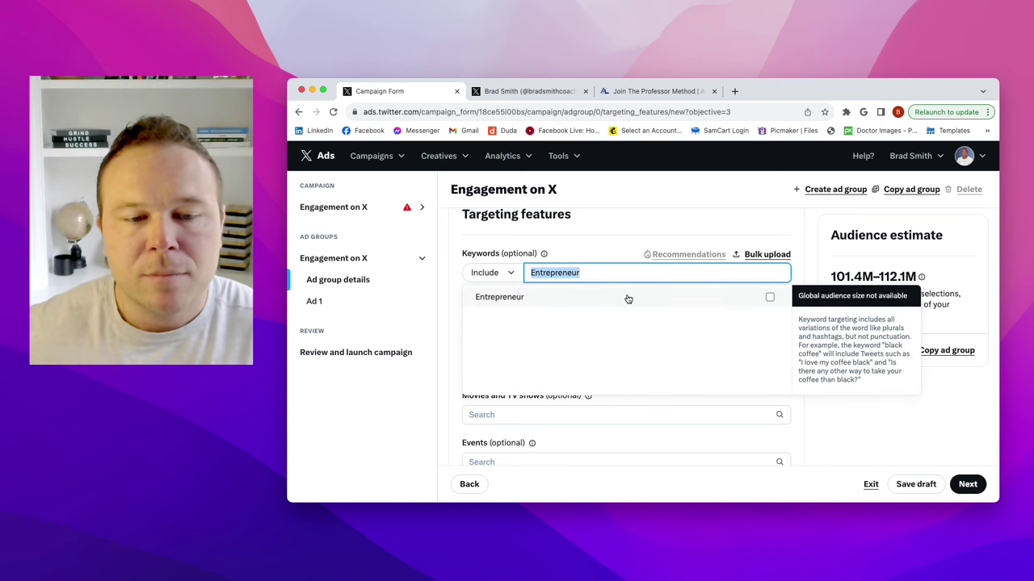
click(627, 298)
click(604, 240)
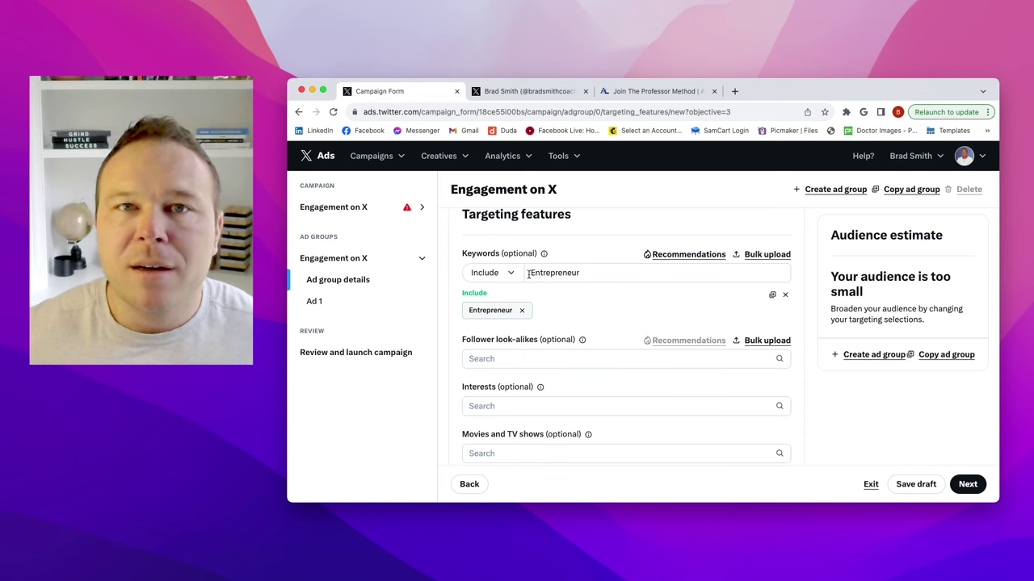
- Search the interests for Entrepreneur and include Business — Entrepreneurship in the ad group's targeting features
scroll(595, 319, down, 2)
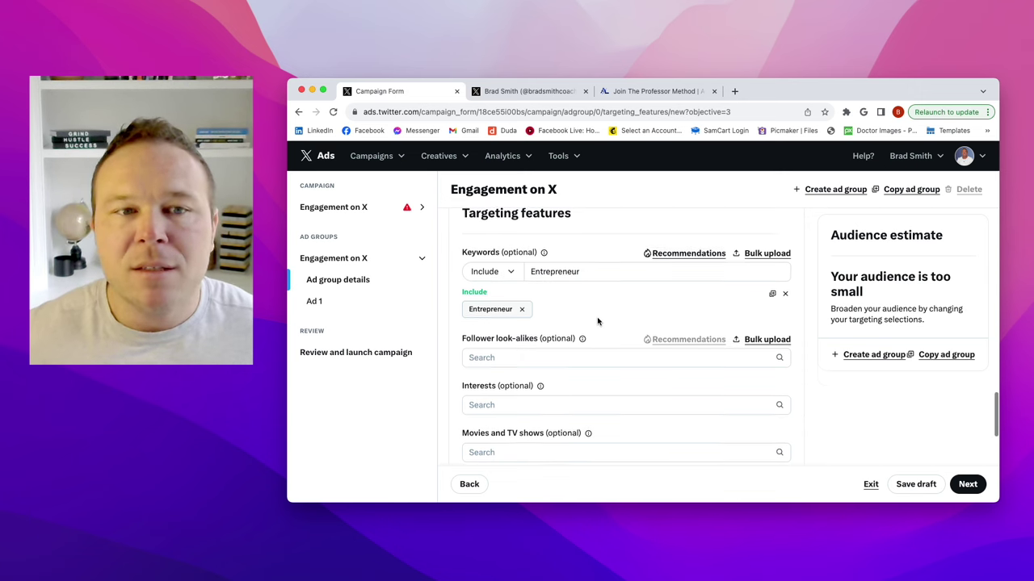
click(588, 344)
text(Entrepreneur)
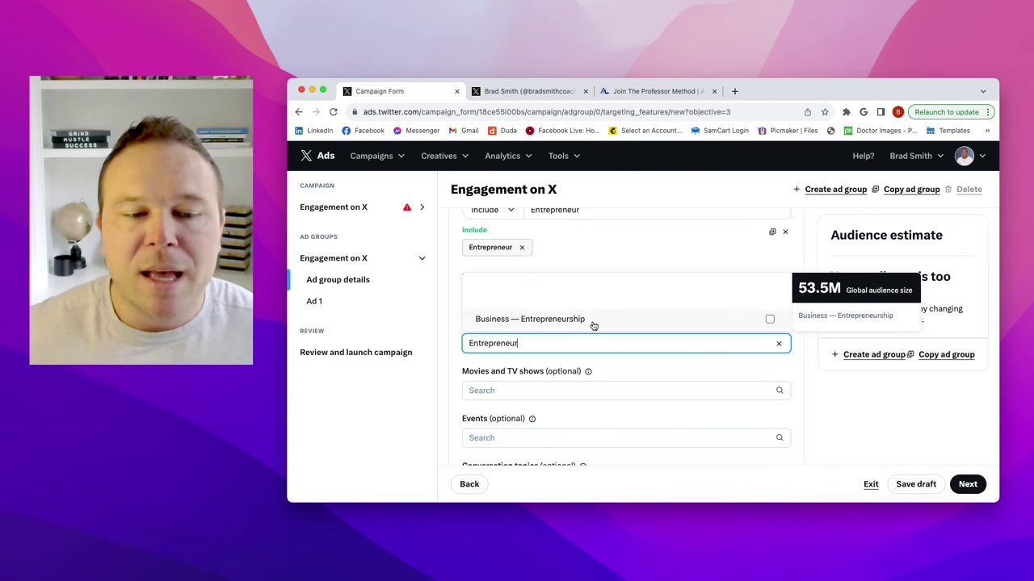
click(593, 321)
click(456, 314)
scroll(453, 315, up, 2)
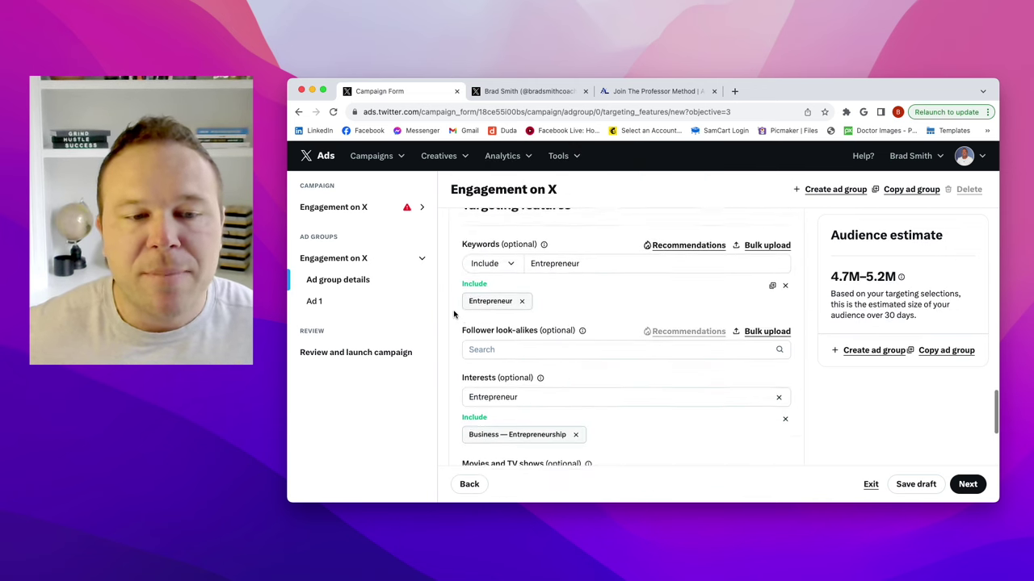
- Search the follower look-alikes for Justin Welsh and include that account in the ad group's targeting features
scroll(454, 315, up, 1)
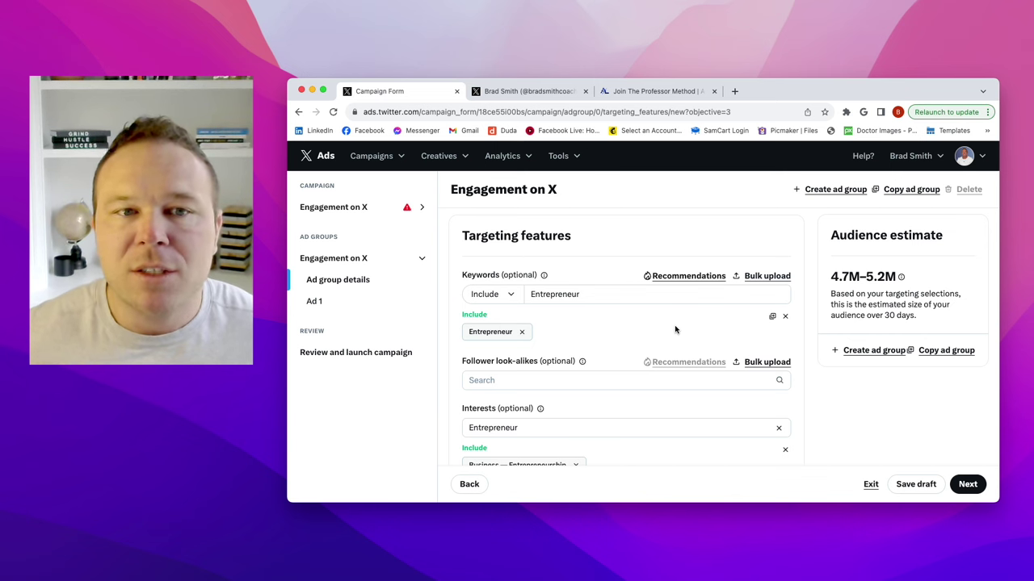
scroll(674, 330, down, 1)
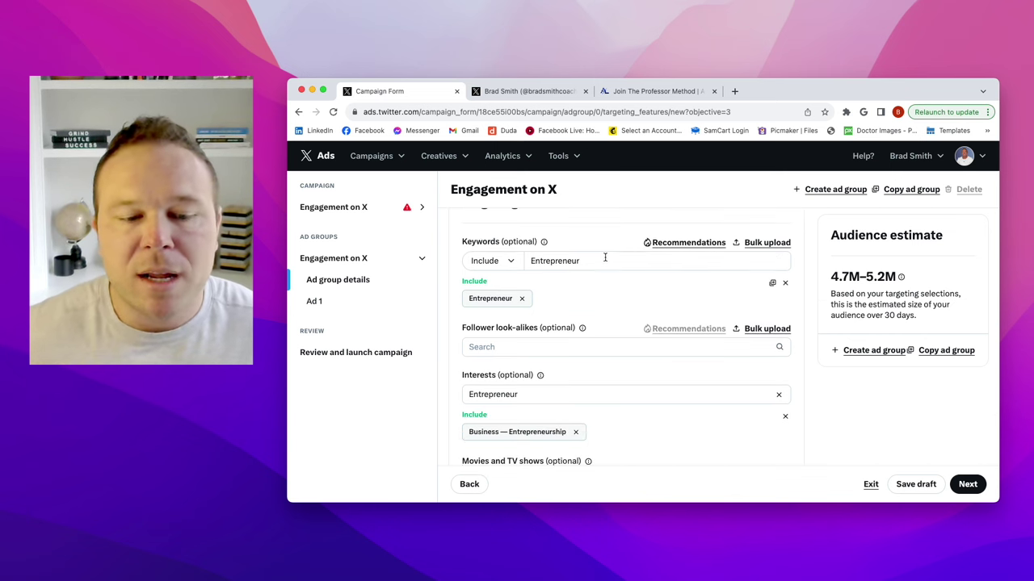
scroll(604, 263, down, 1)
scroll(604, 263, down, 1)
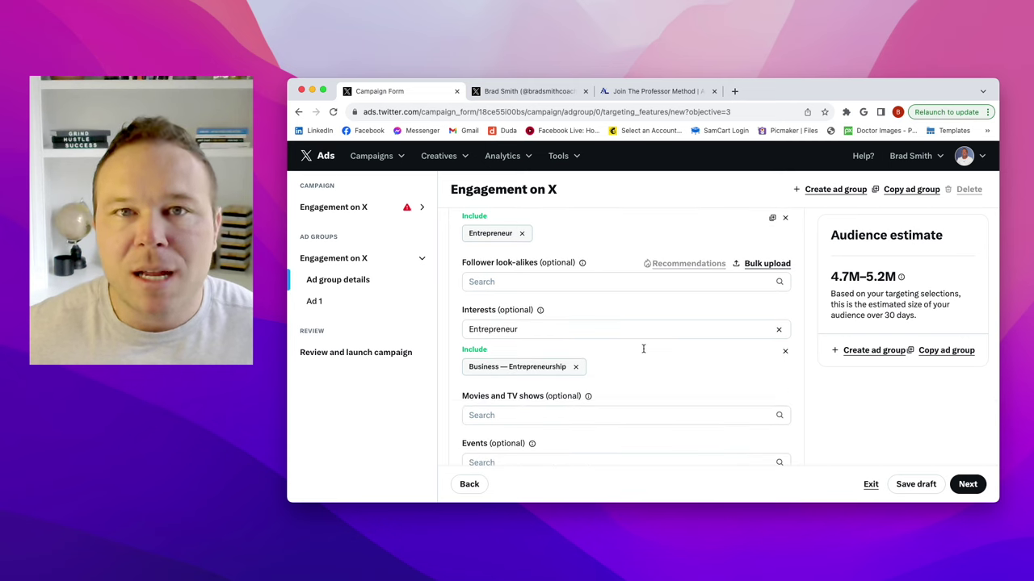
scroll(642, 352, up, 1)
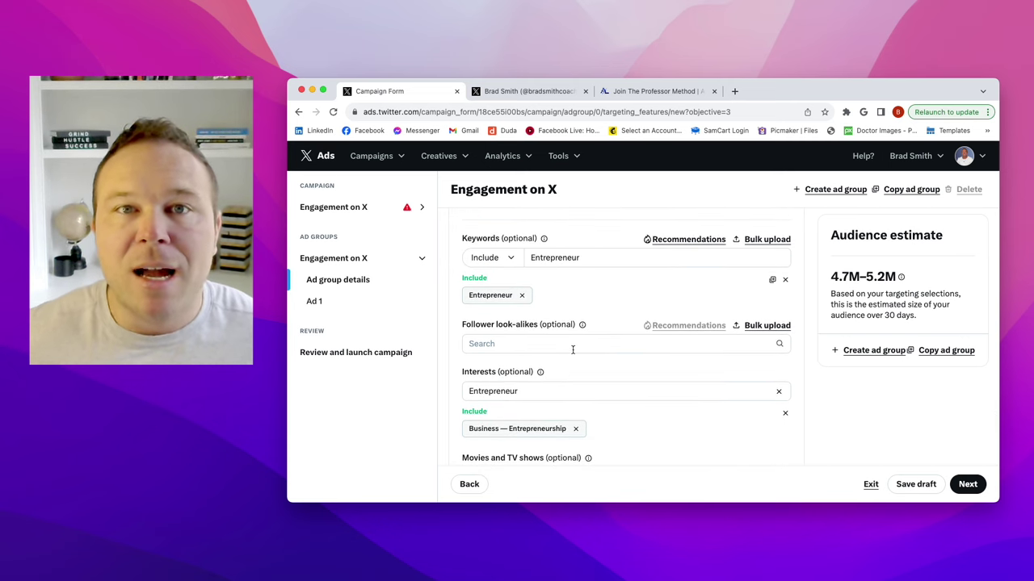
click(577, 349)
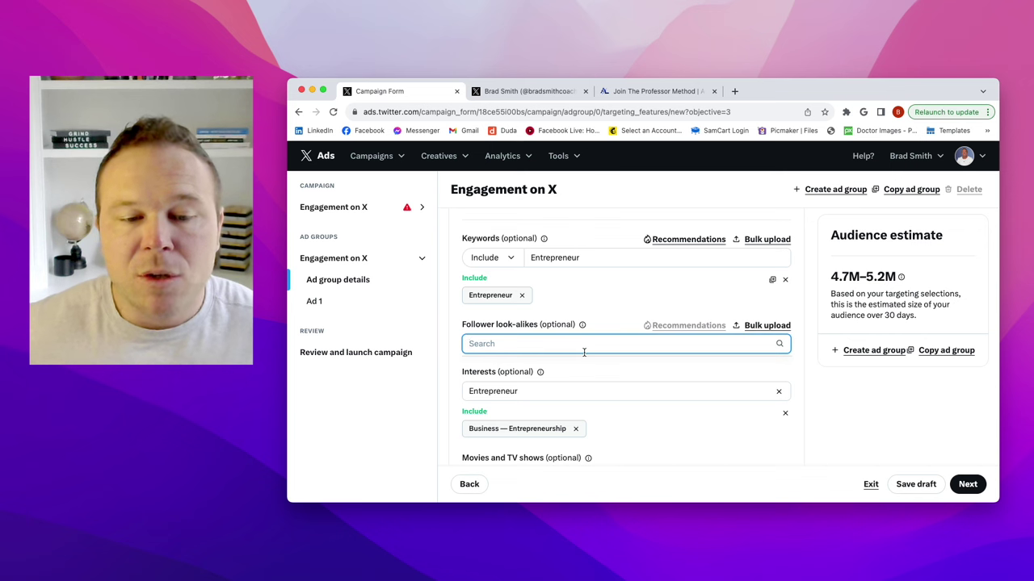
text(Just)
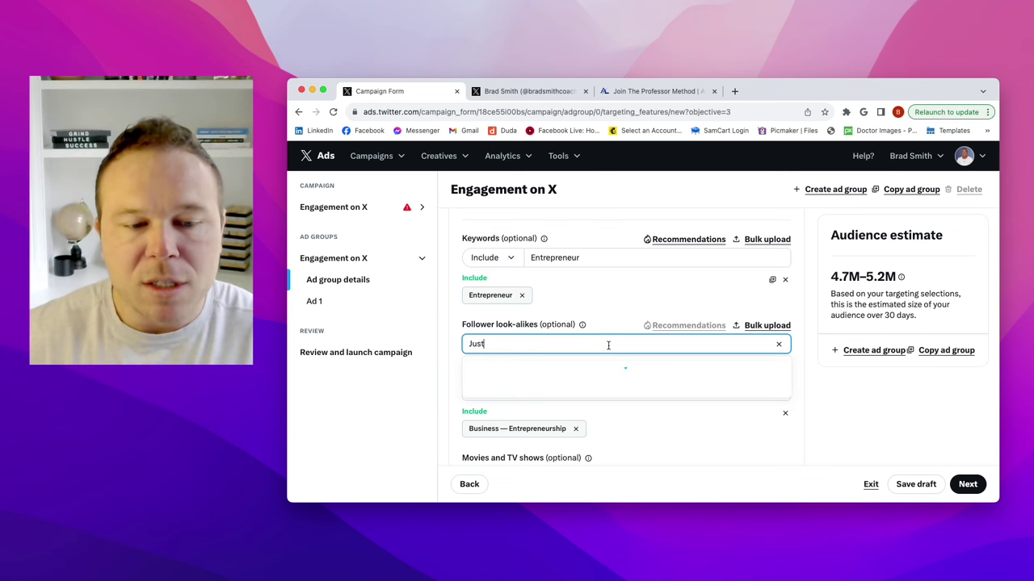
text(in Welsh)
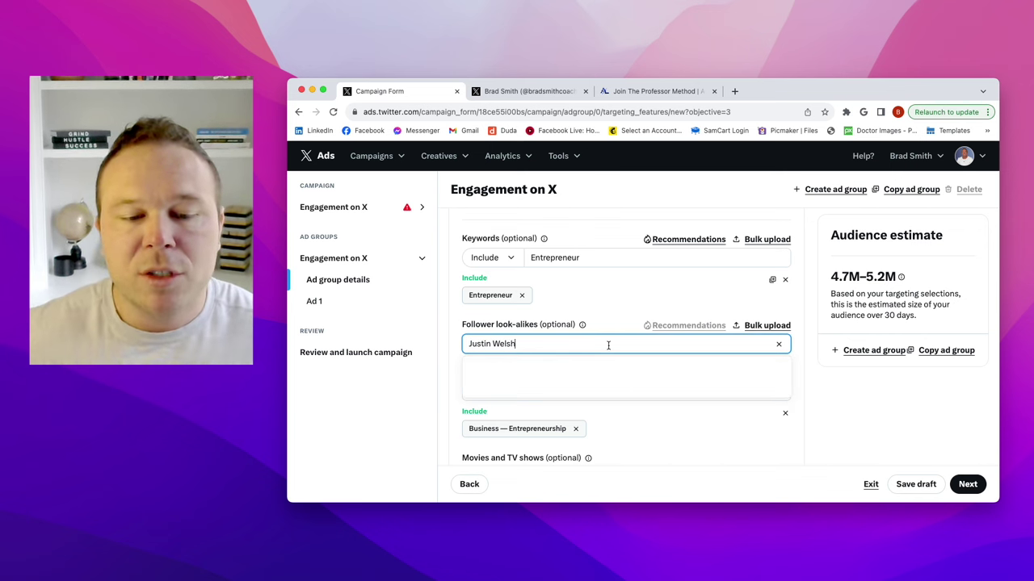
click(604, 369)
click(608, 303)
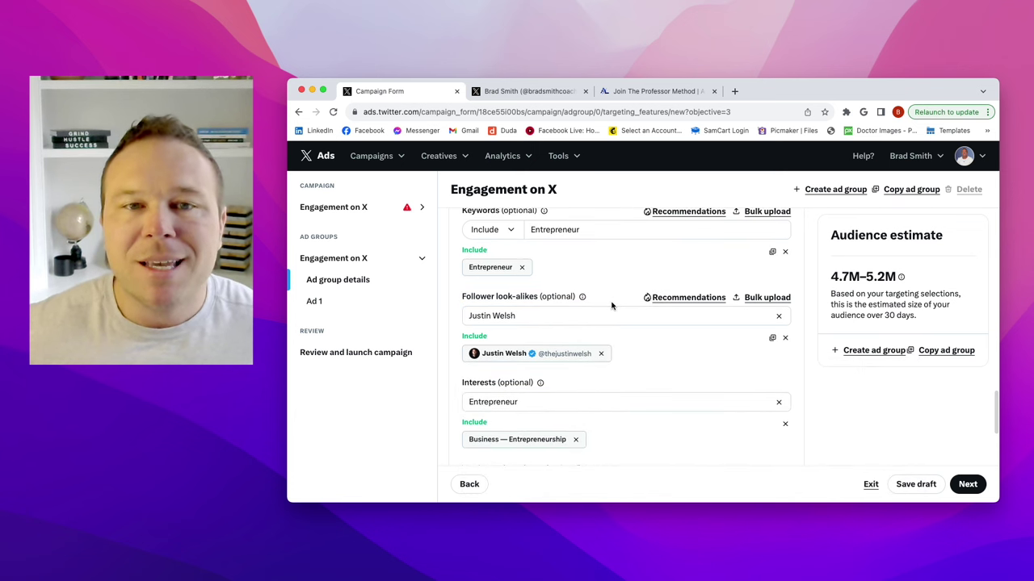
- Search the interests for Business owner and include Business — Advertising, Business — Marketing and Business — Small business
scroll(602, 305, up, 1)
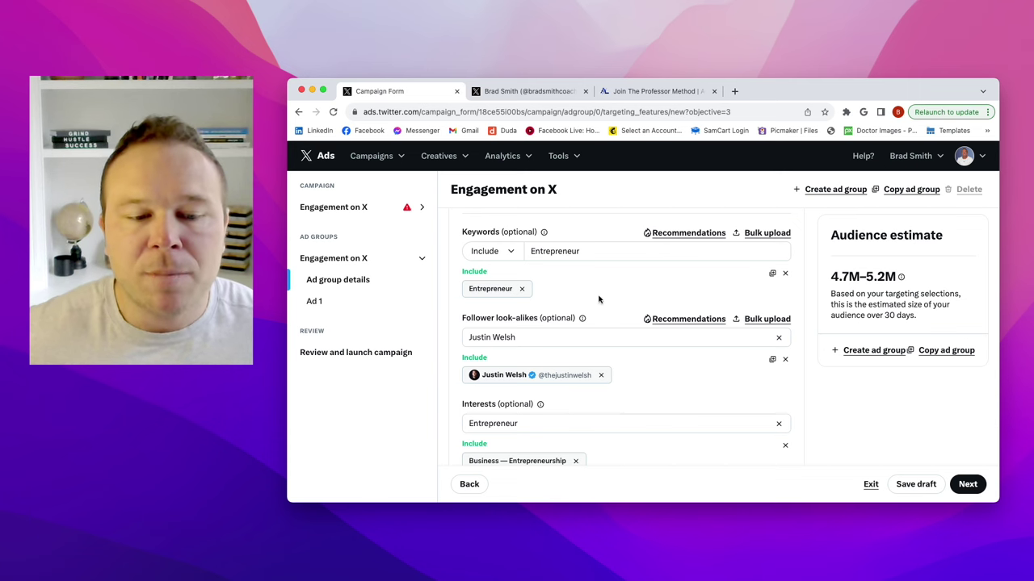
scroll(600, 301, down, 3)
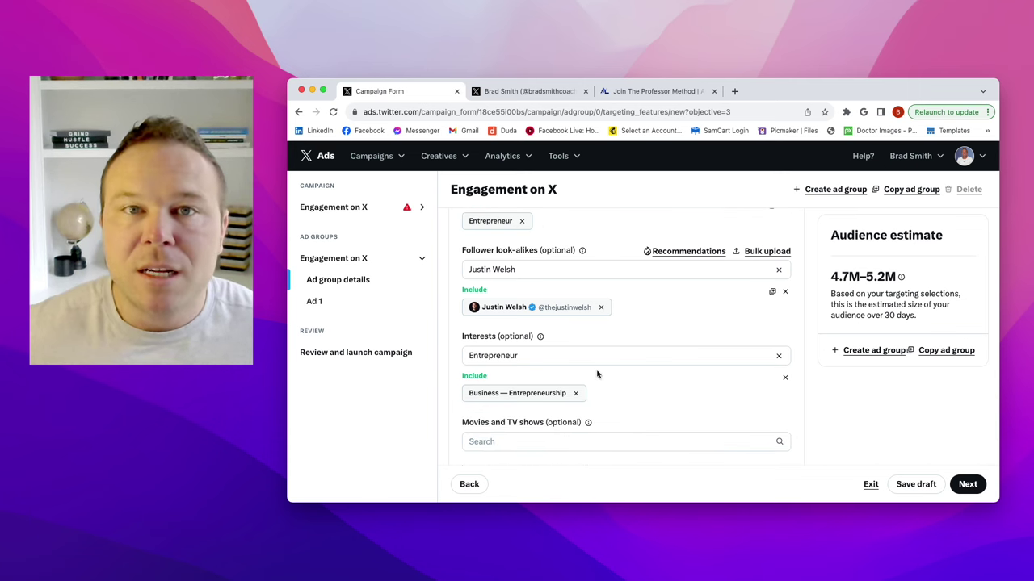
scroll(597, 371, up, 3)
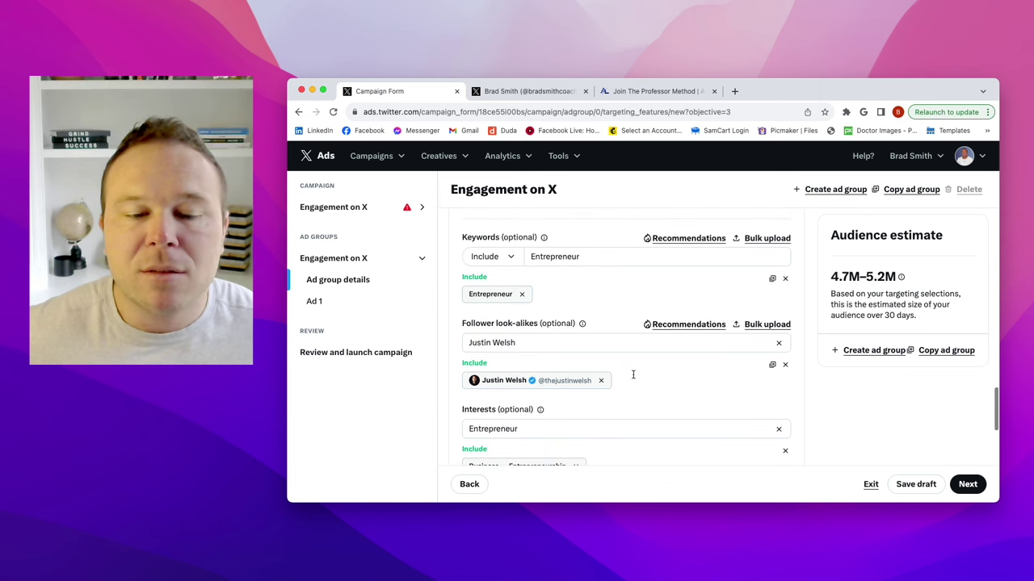
scroll(654, 382, up, 1)
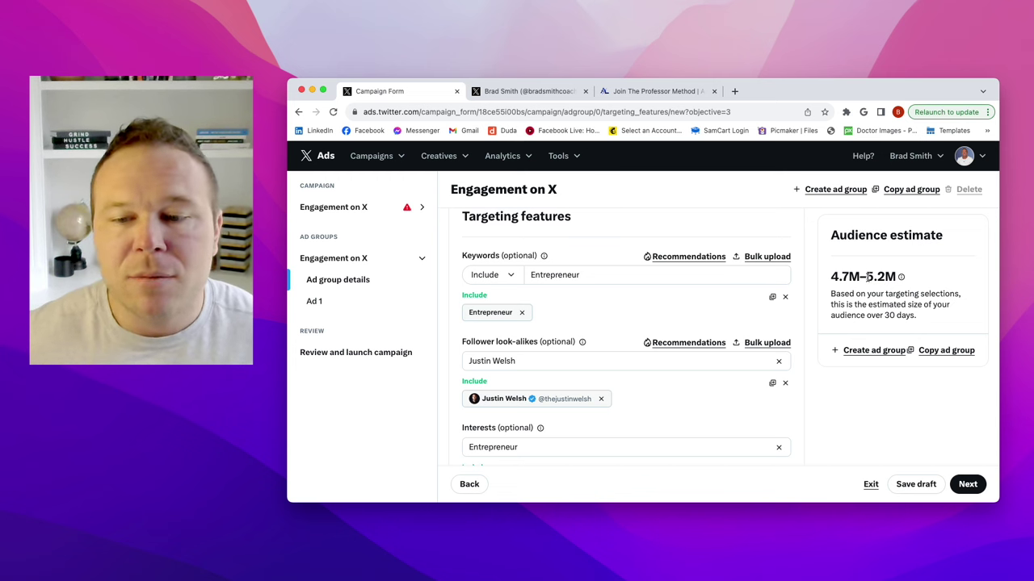
scroll(680, 308, down, 3)
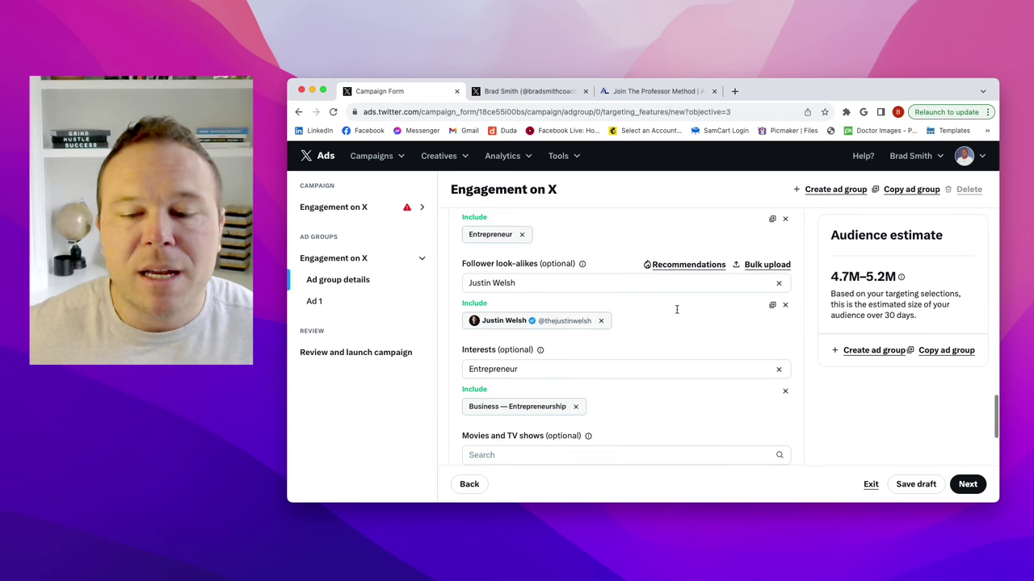
click(587, 331)
text(Bus)
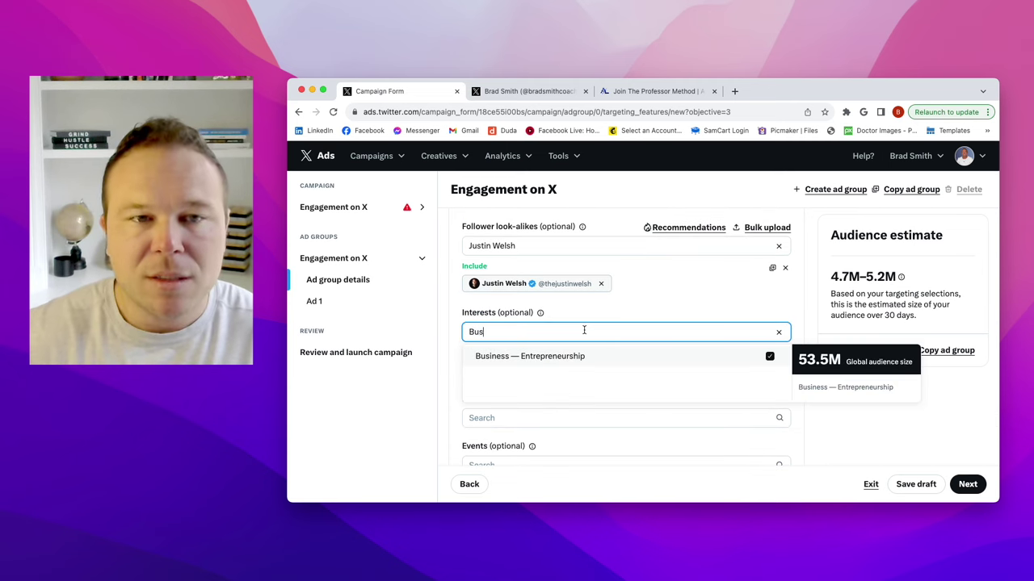
text(iness owner)
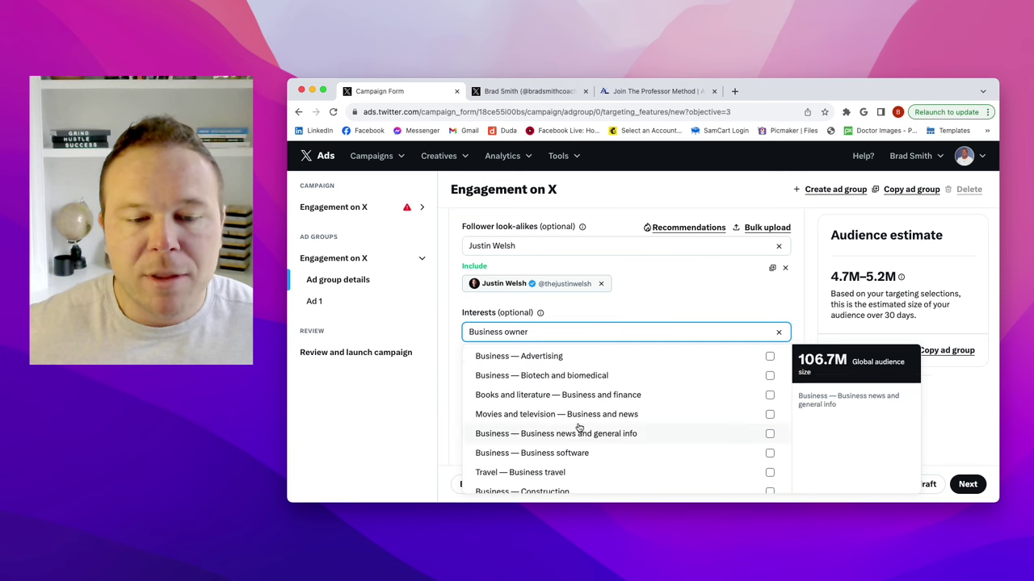
click(563, 359)
scroll(565, 404, down, 4)
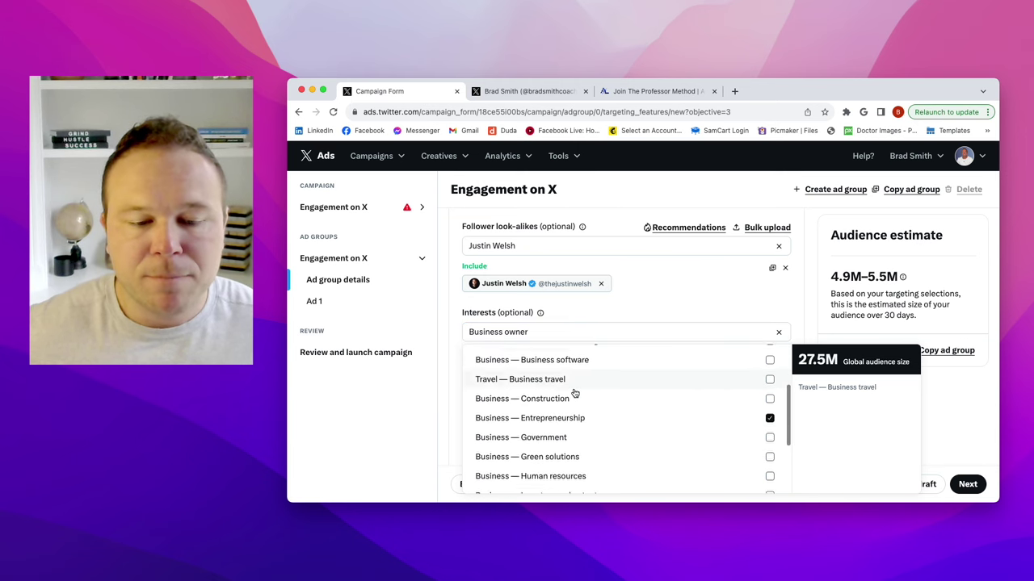
scroll(568, 437, down, 3)
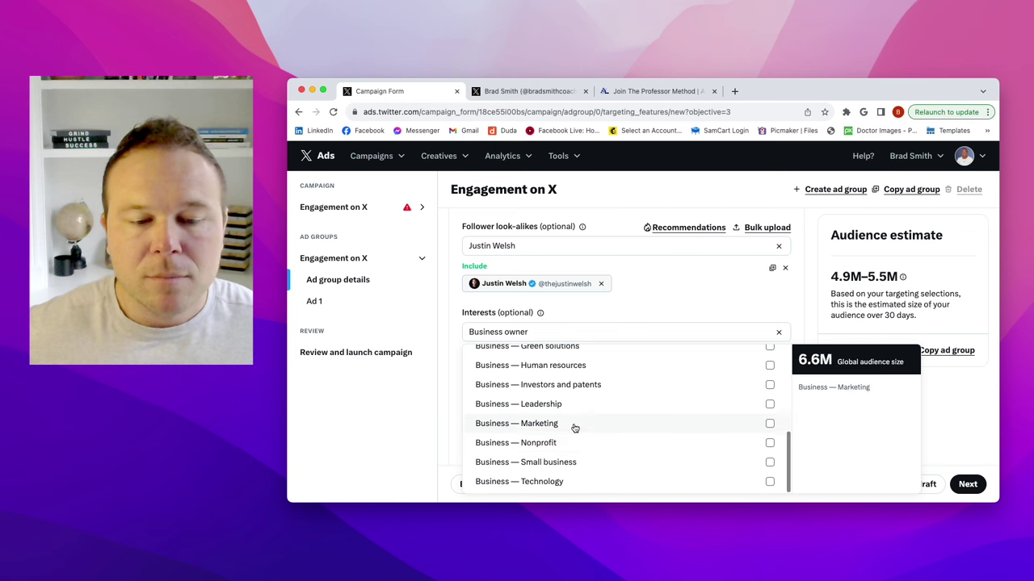
click(572, 426)
click(576, 462)
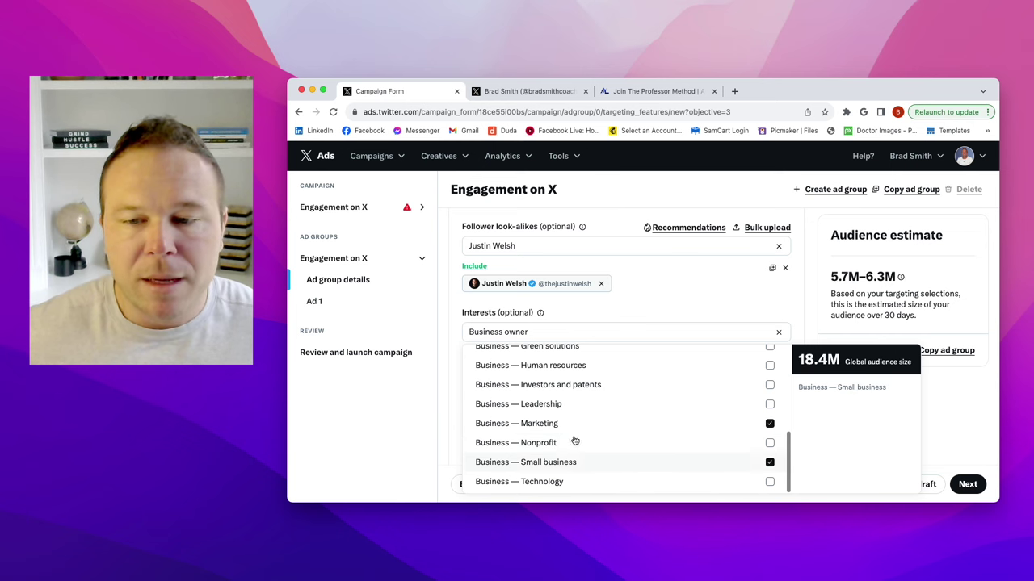
click(745, 286)
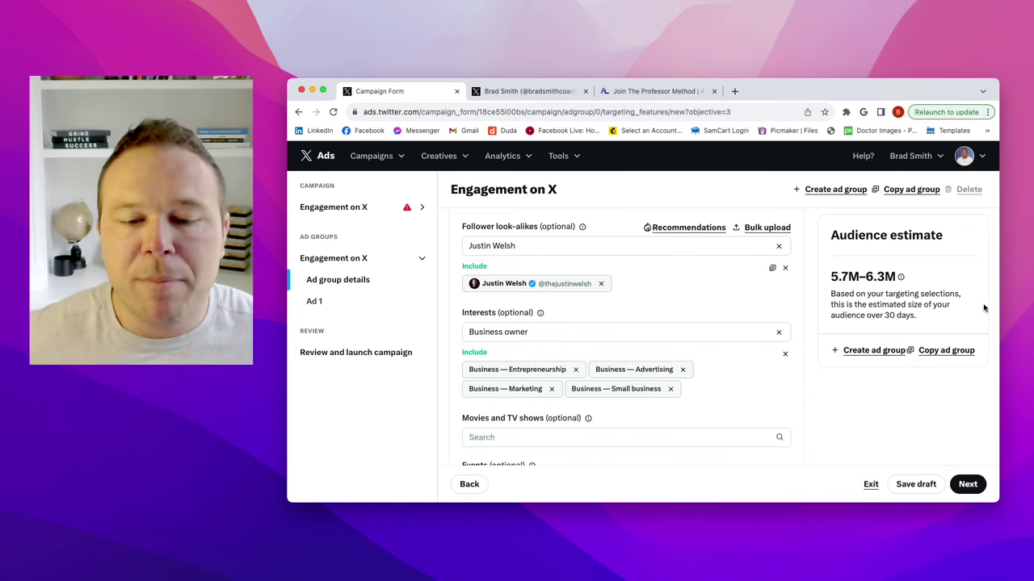
- Remove the Advertising, Marketing and Small business interests, keeping only Business — Entrepreneurship included
click(682, 369)
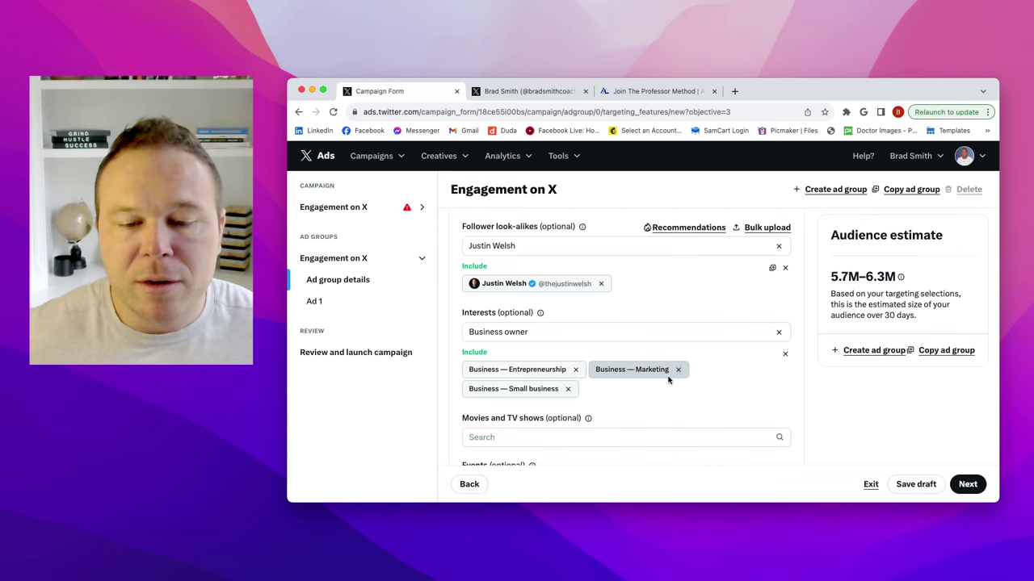
click(672, 369)
click(694, 369)
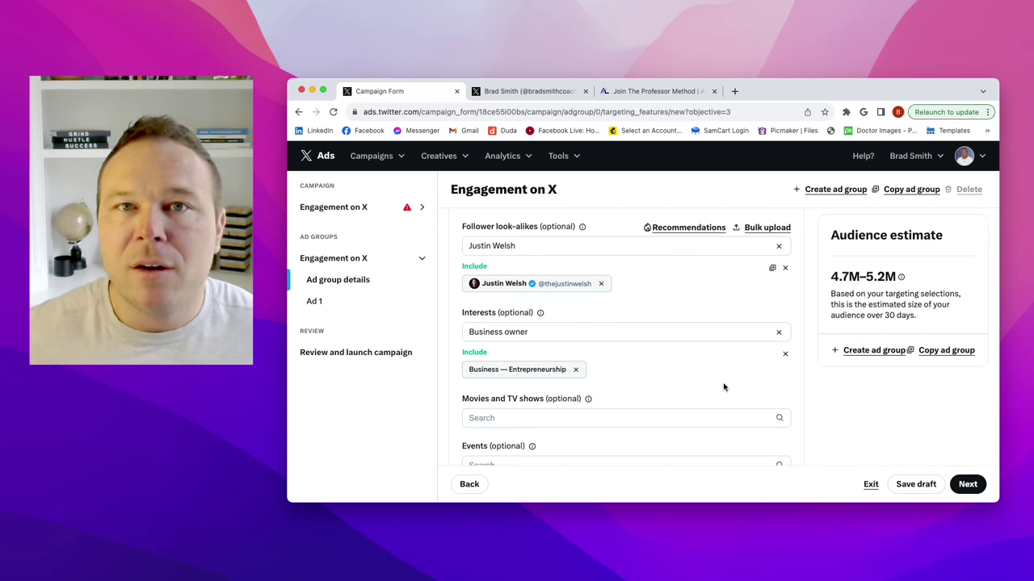
- Review the follower look-alike recommendations and close them without adding any account
scroll(718, 304, up, 1)
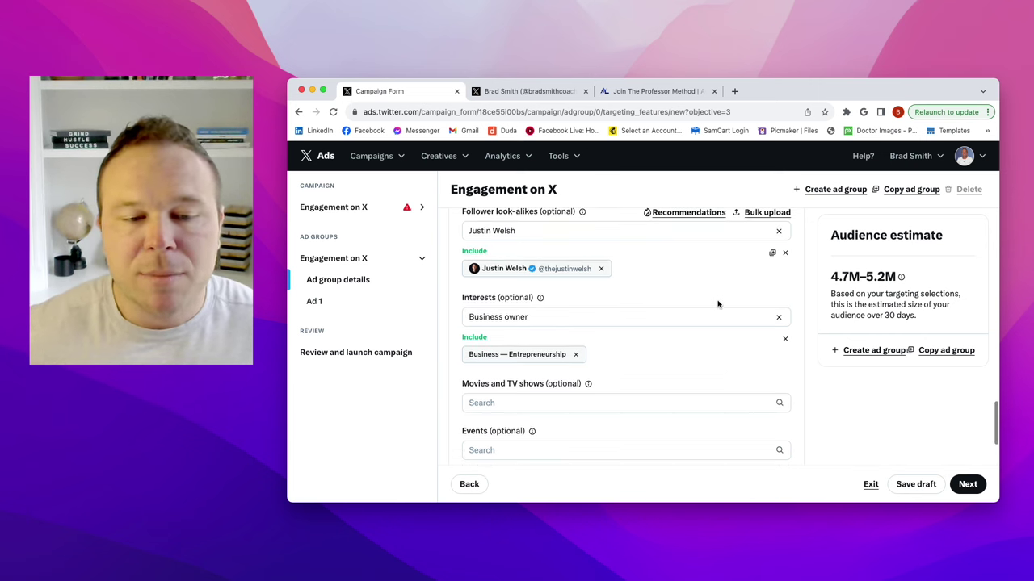
click(678, 256)
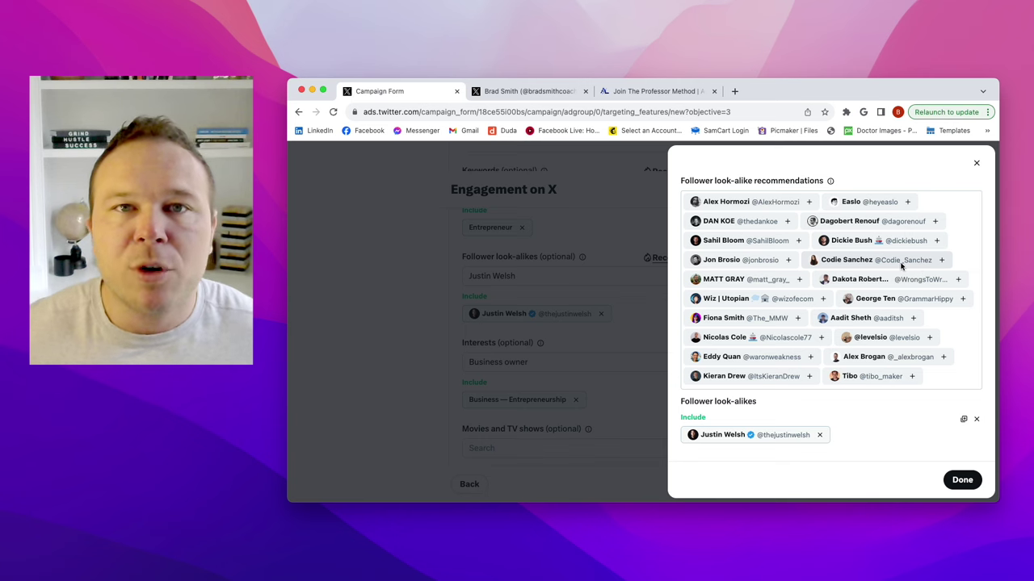
click(976, 162)
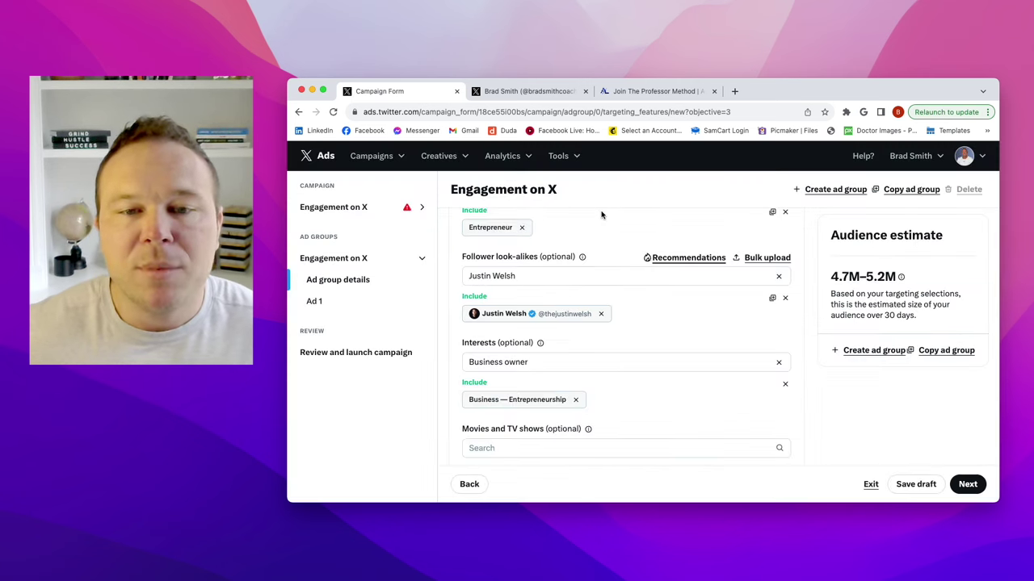
- Enable retargeting of people who saw or engaged with past posts and also target the account's own followers
scroll(613, 226, down, 10)
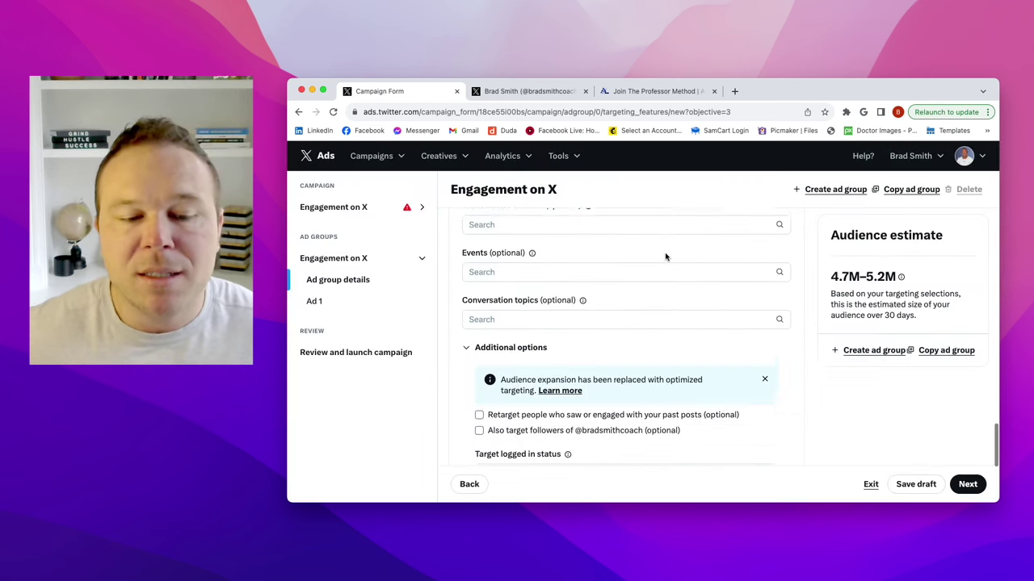
scroll(666, 256, up, 5)
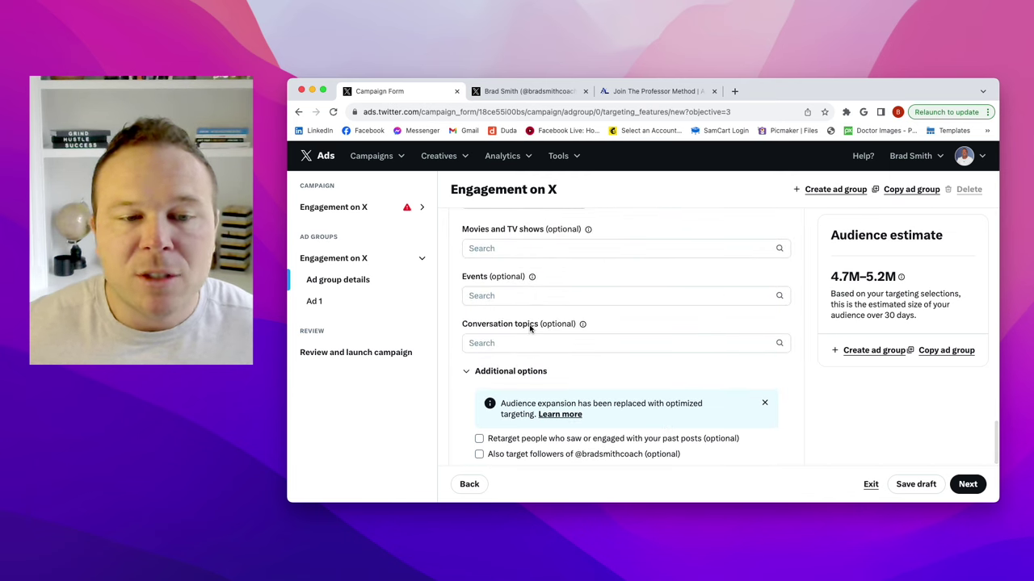
scroll(533, 327, down, 4)
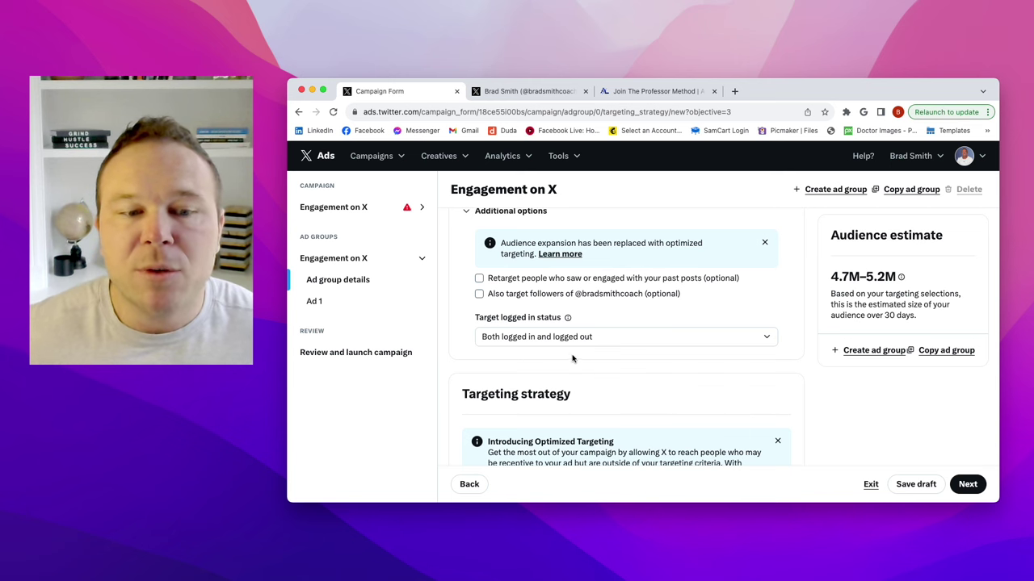
click(479, 278)
scroll(479, 358, down, 1)
click(480, 357)
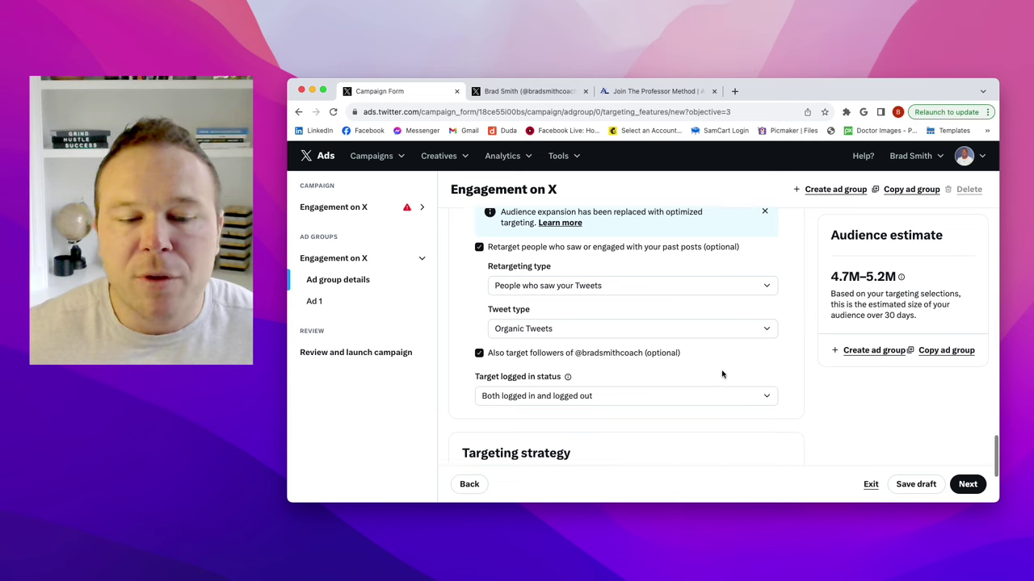
- Leave Optimize targeting off in the targeting strategy and continue to the details of the first ad
scroll(722, 374, down, 5)
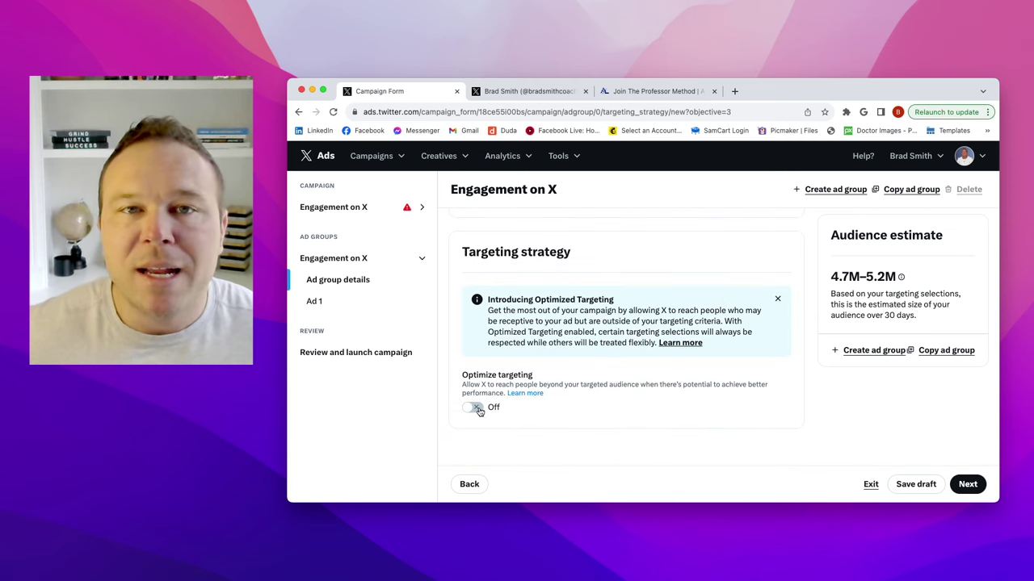
scroll(591, 372, up, 20)
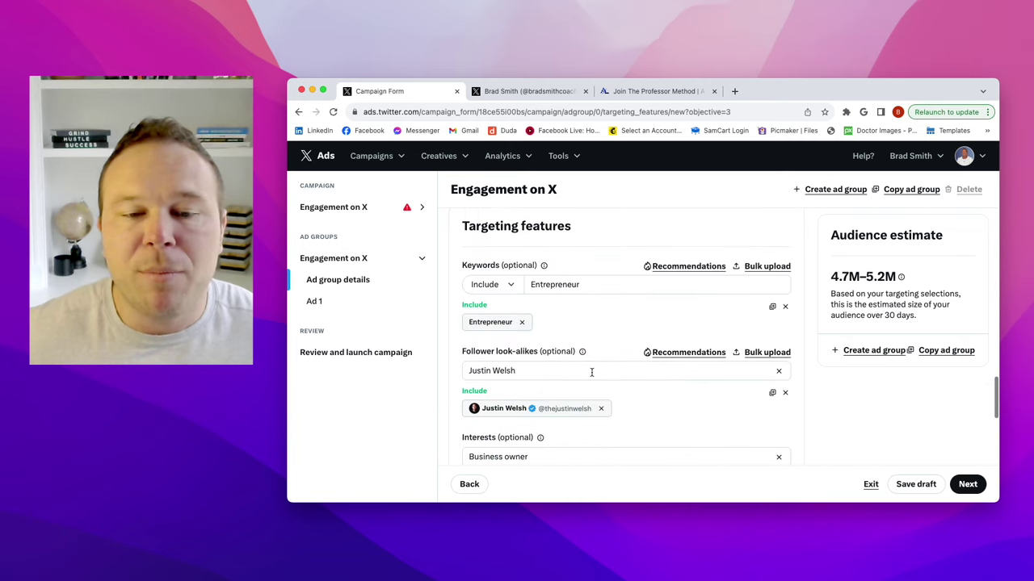
scroll(591, 373, down, 12)
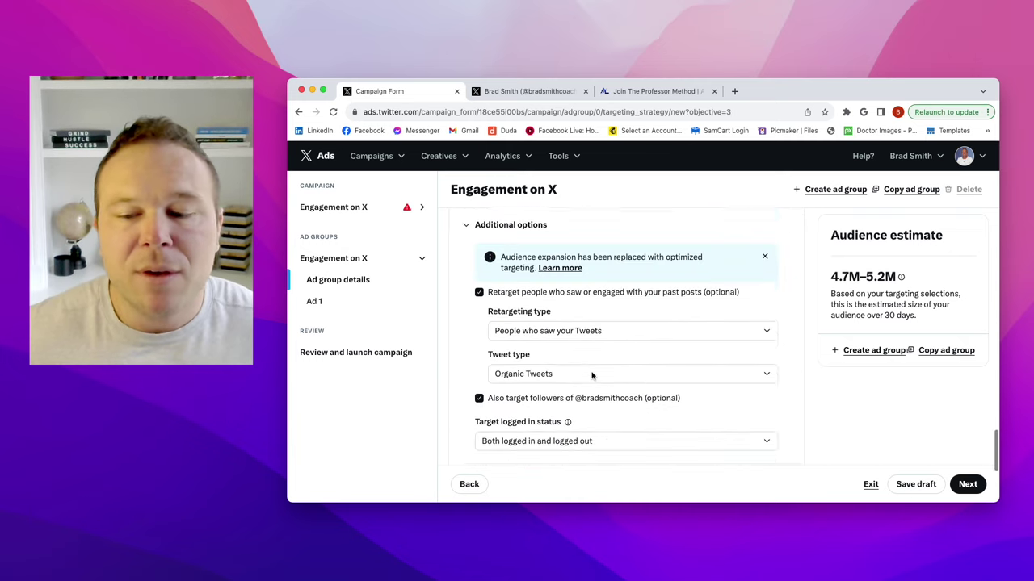
click(968, 484)
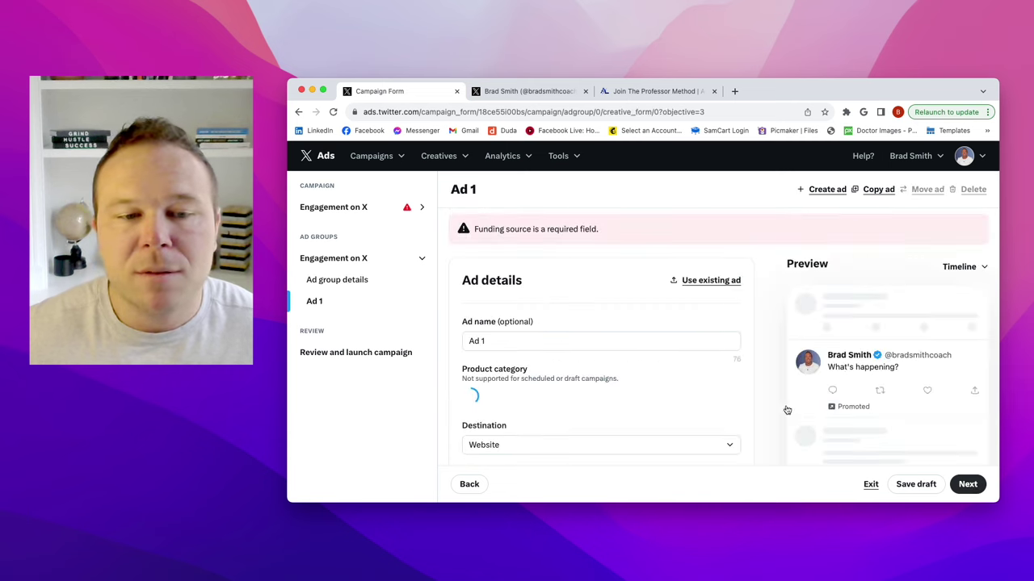
- Rename the first ad as Entrepreneur in the ad details
scroll(729, 359, down, 1)
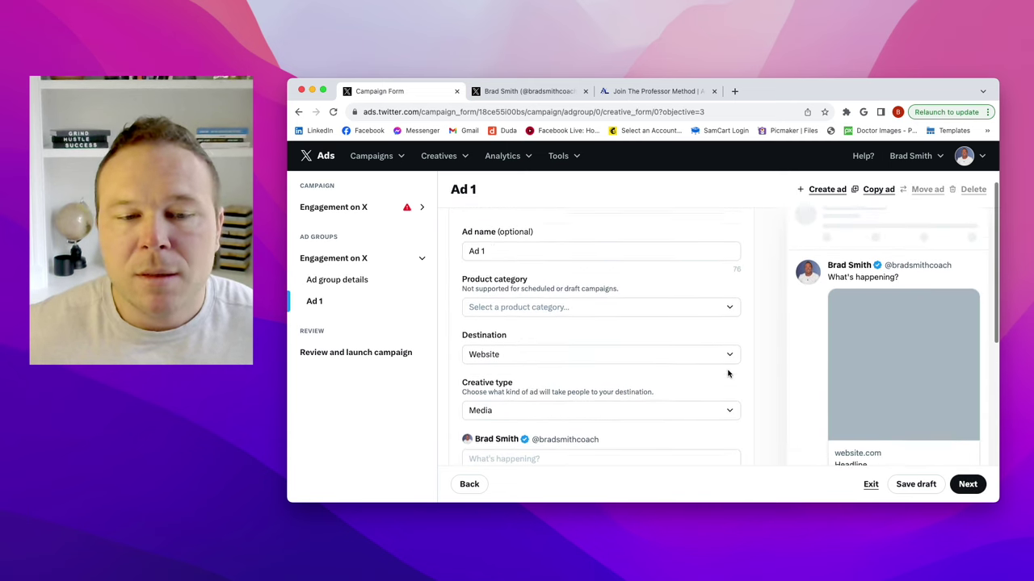
triple_click(496, 251)
text(Entrepreneur)
scroll(468, 279, down, 3)
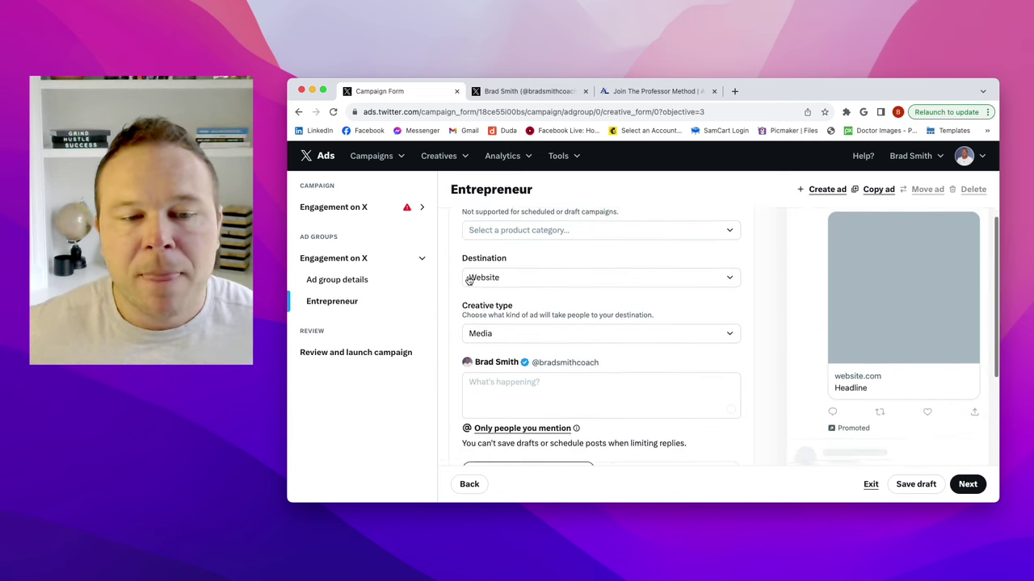
scroll(468, 279, down, 1)
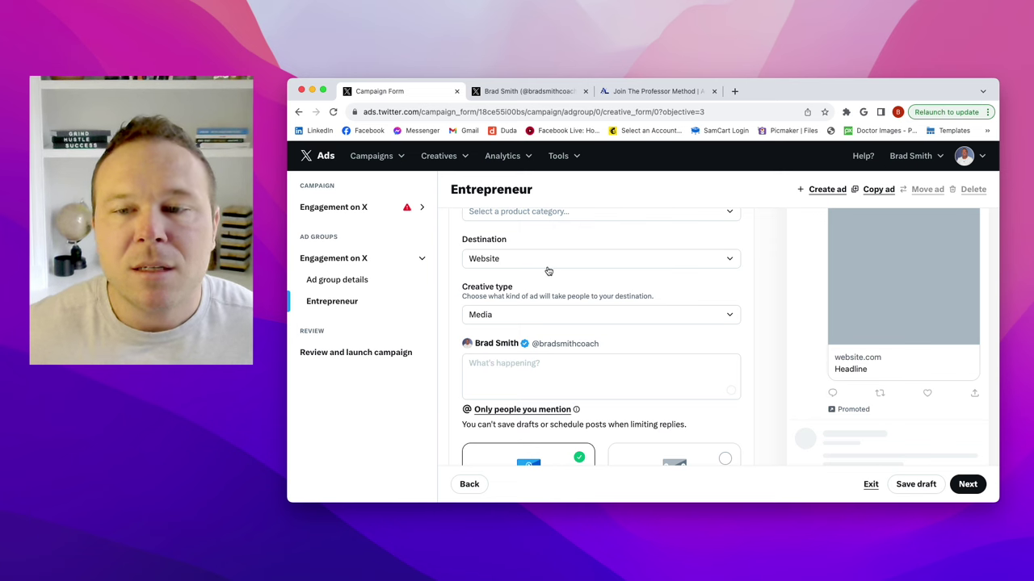
- Try None as the ad's destination and return it to Website
scroll(547, 276, up, 2)
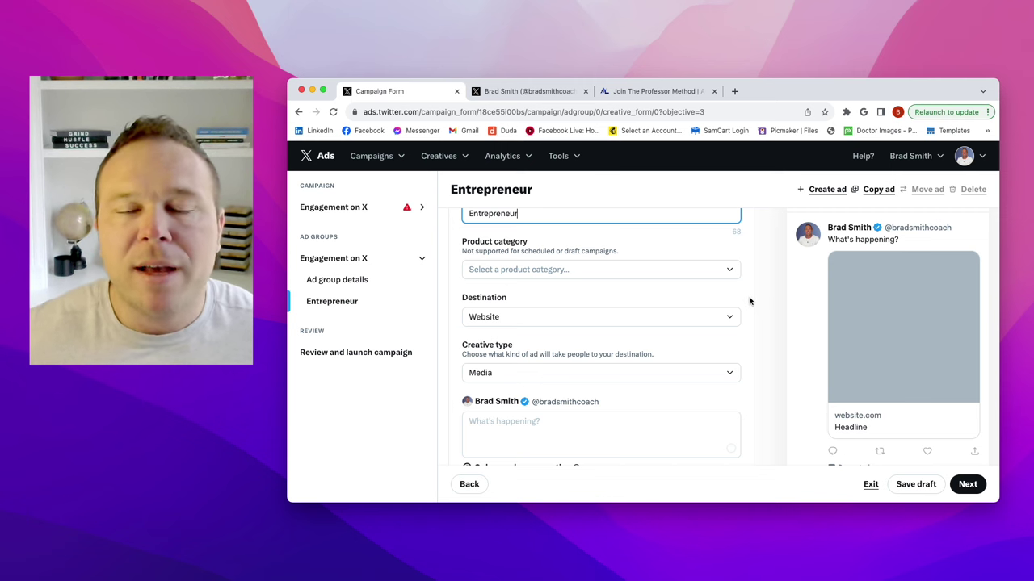
scroll(749, 300, down, 1)
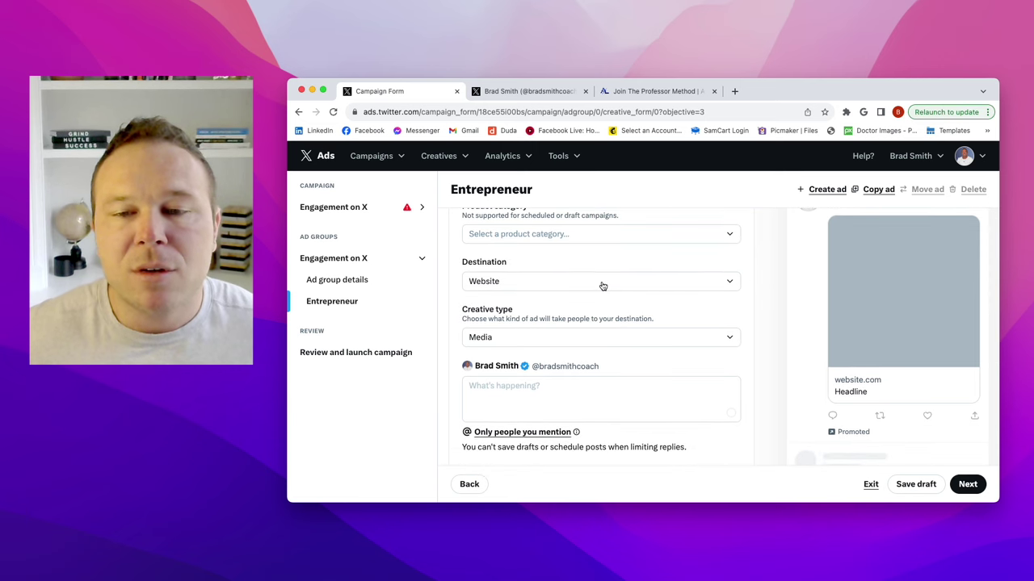
scroll(601, 287, down, 1)
scroll(601, 287, down, 1)
click(572, 226)
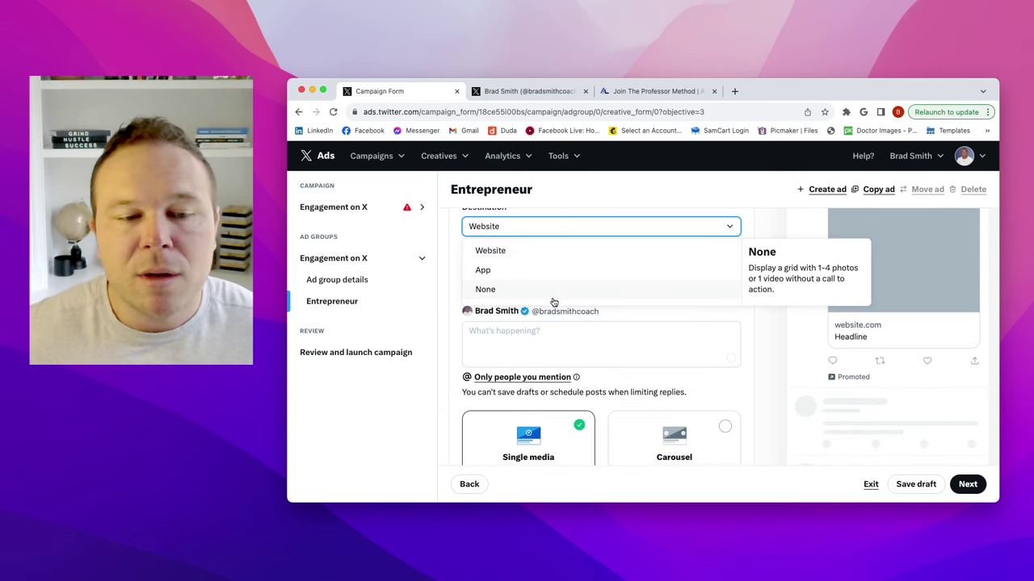
click(557, 296)
scroll(565, 300, up, 1)
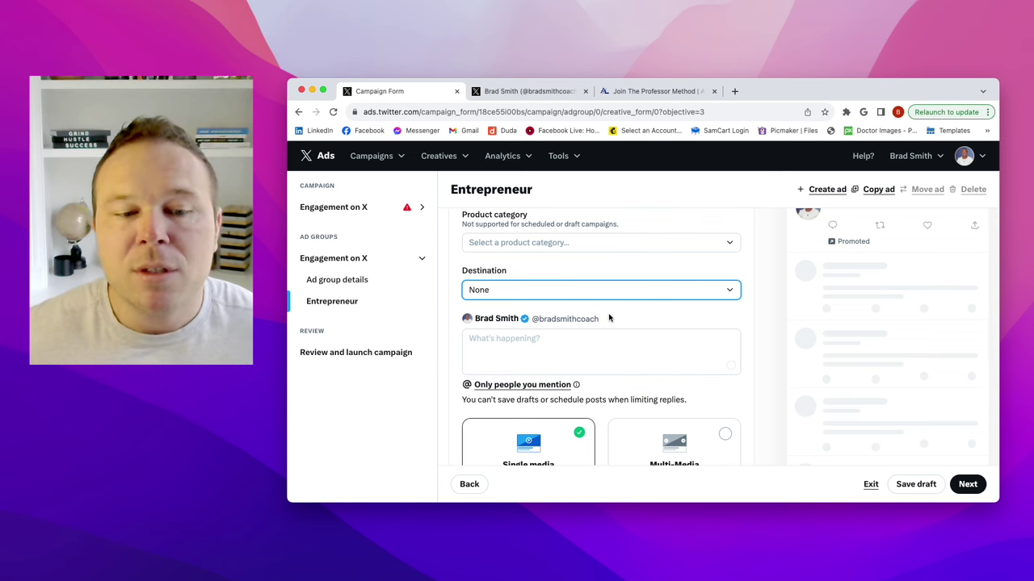
click(546, 289)
click(548, 317)
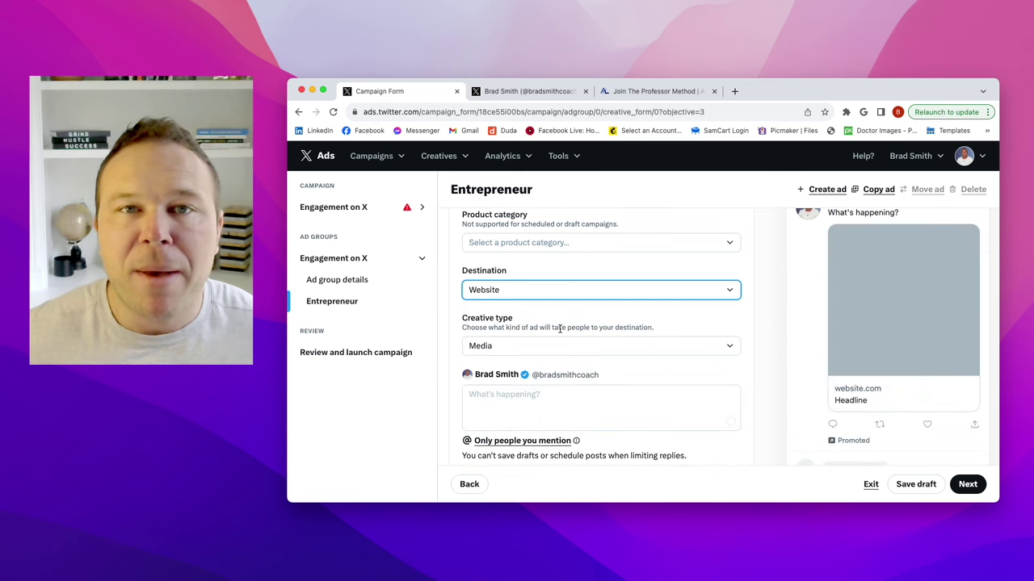
- Begin the ad's post text with "Hey there, I'm looking for 5 Entrepreneurs who want to start running ads on X."
scroll(560, 329, down, 3)
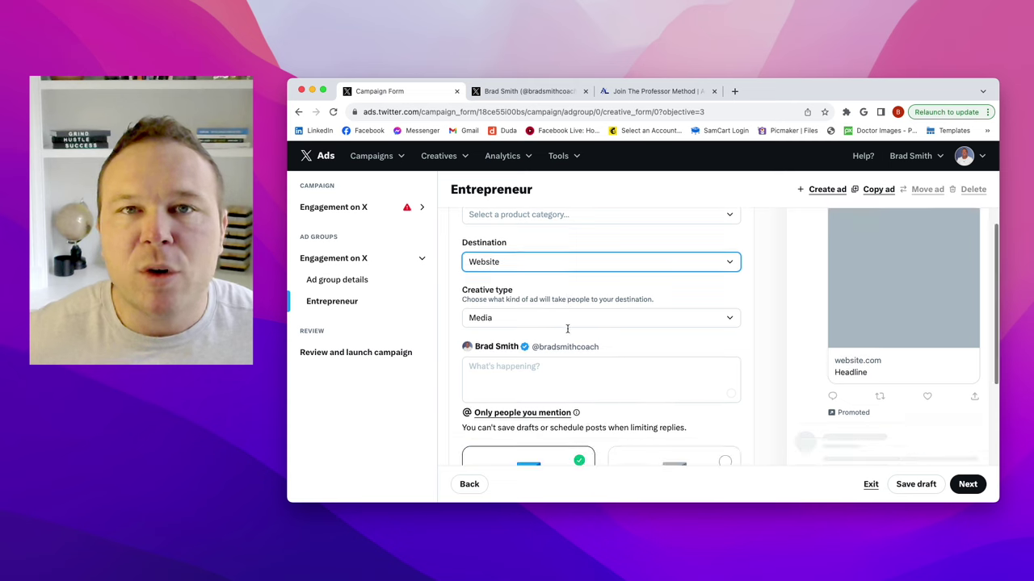
scroll(553, 340, down, 1)
click(512, 293)
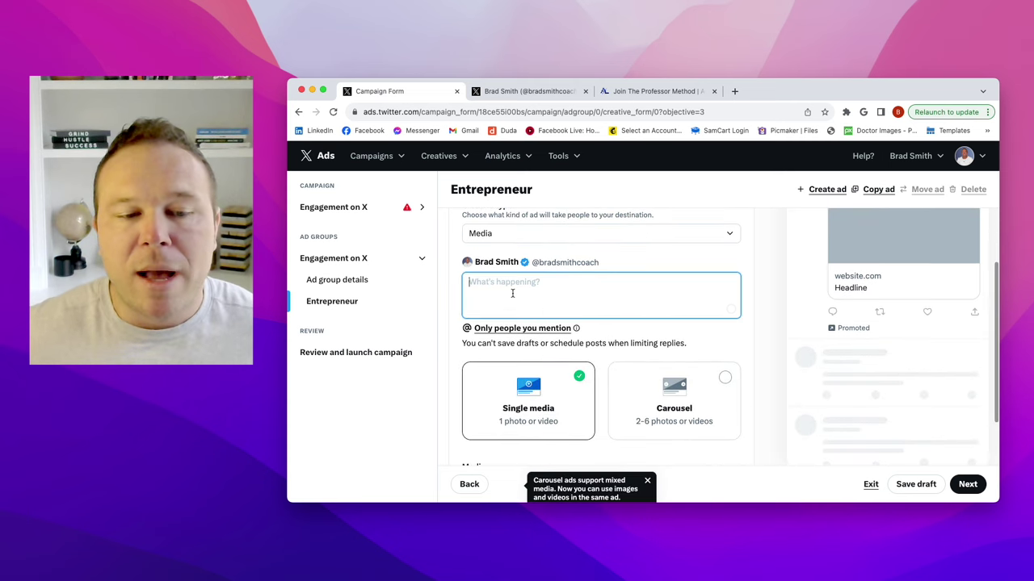
text(Hey ther,e I)
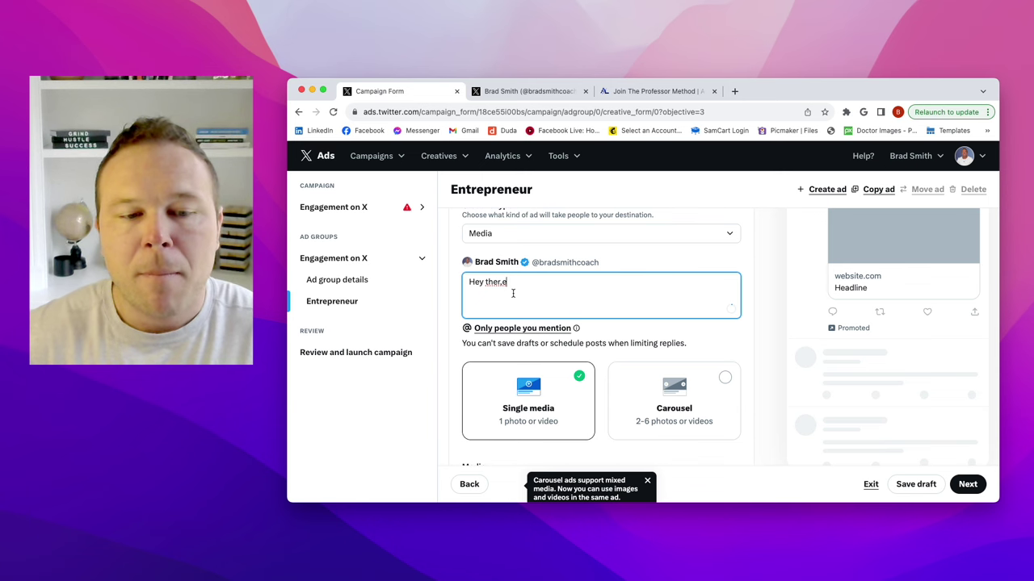
key(BackSpace)
key(BackSpace)
key(BackSpace)
text(re, I'm look)
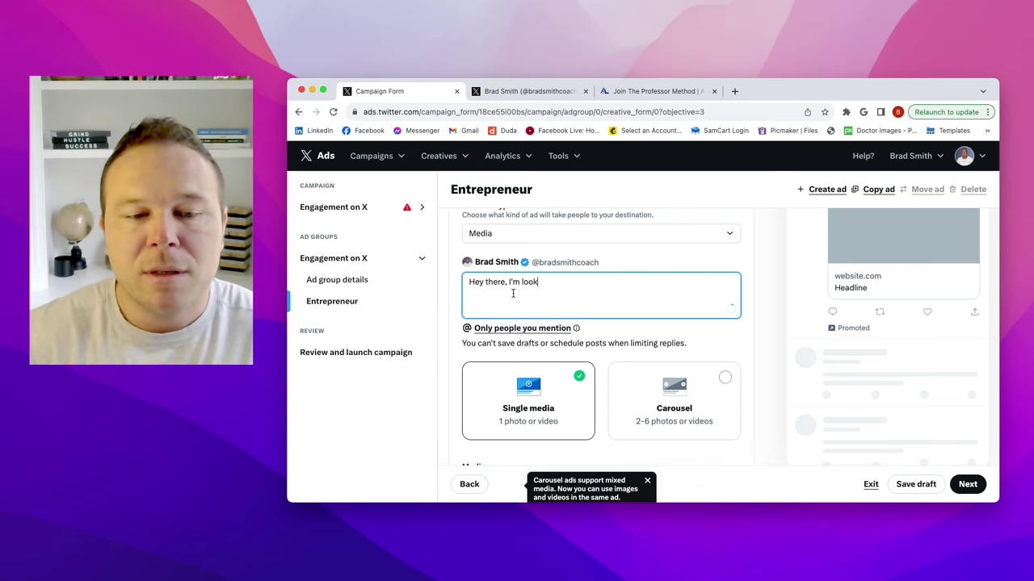
text(ing for 5 Entrepreneur)
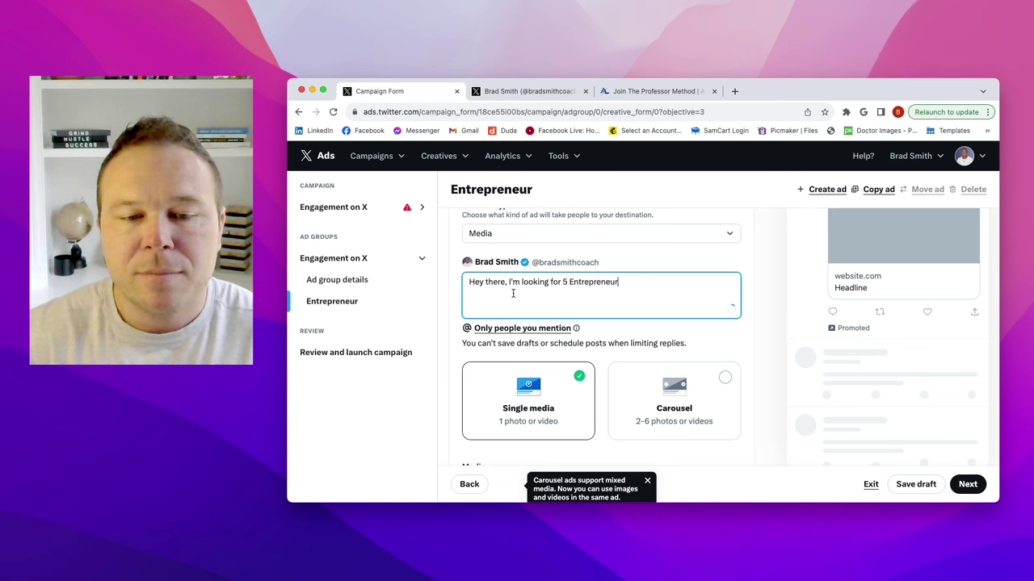
text(s who wa)
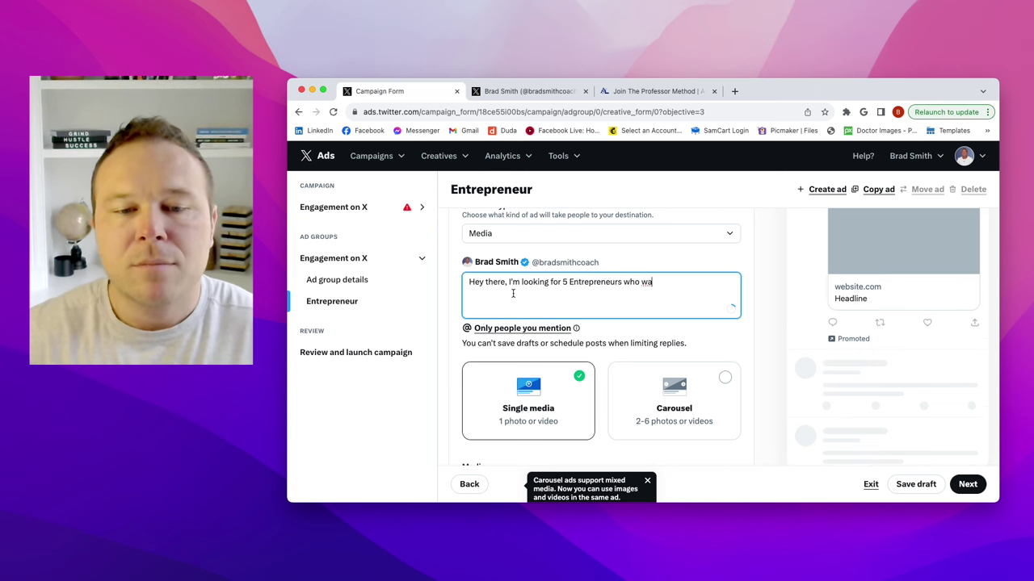
text(nt to ge)
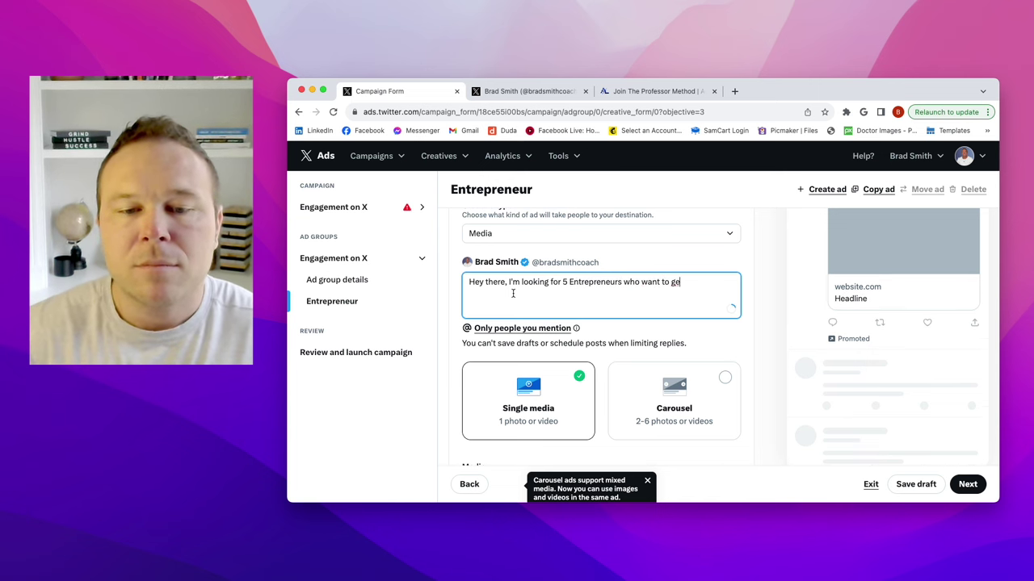
key(BackSpace)
key(BackSpace)
text(start )
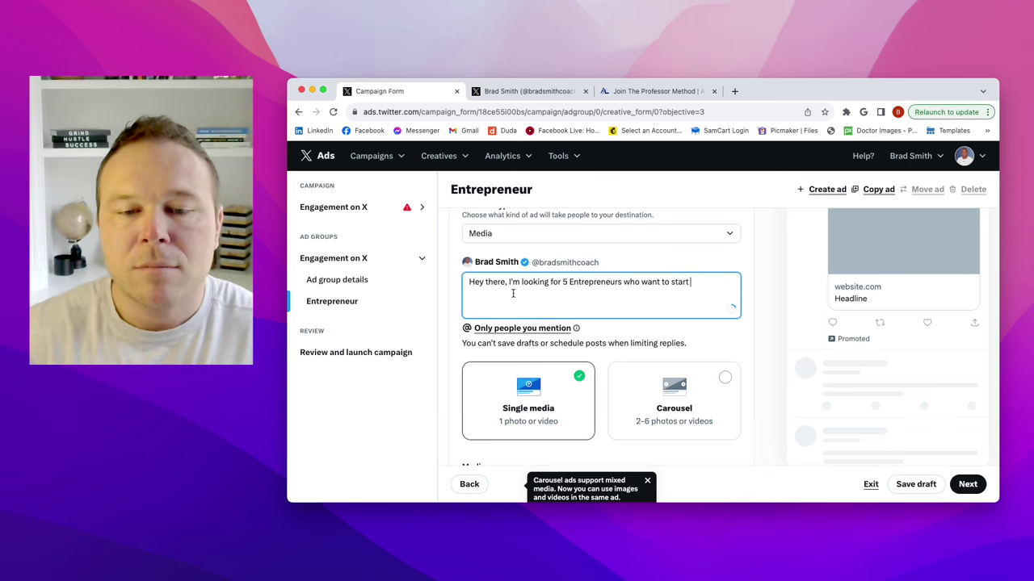
text(running ads on X.)
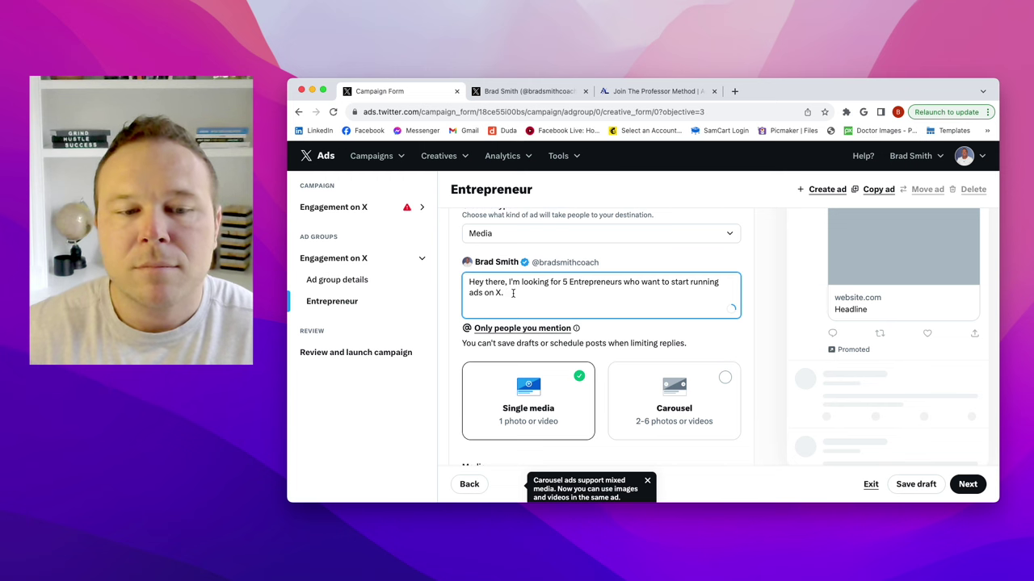
- Complete the post text with "Follow, message, and check out the link below."
text( Follow, )
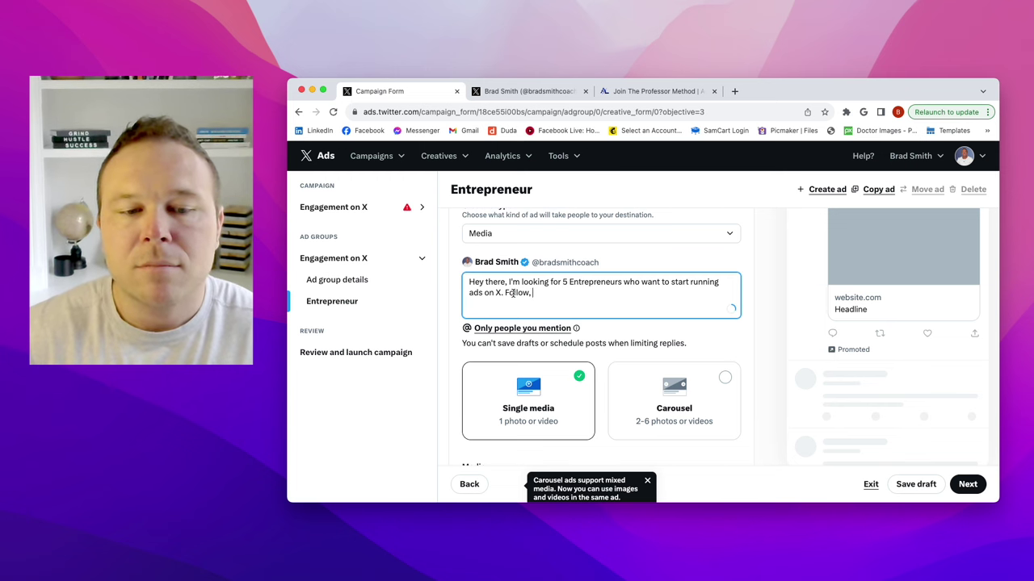
text(message, and che)
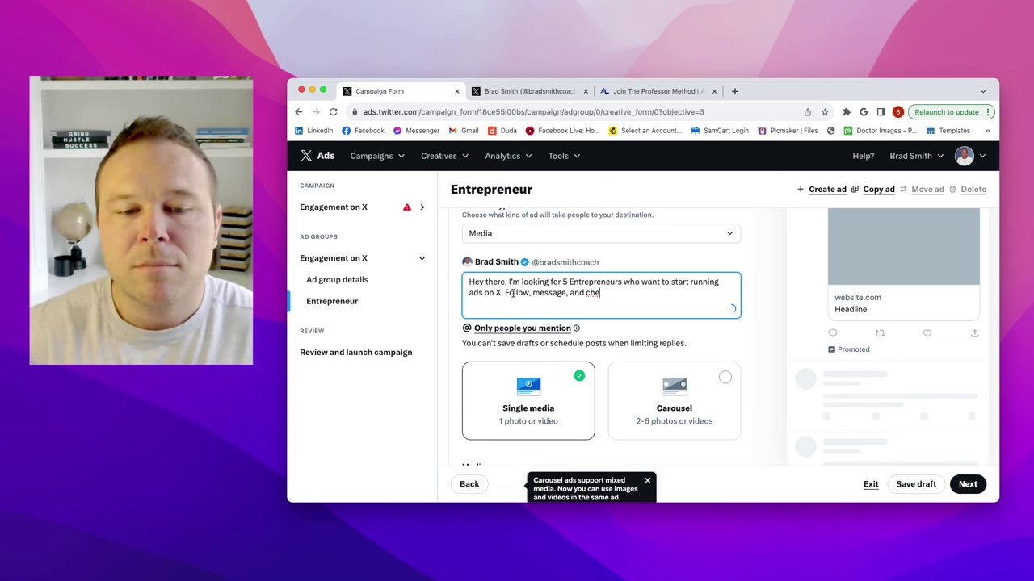
text(ck out the link below.)
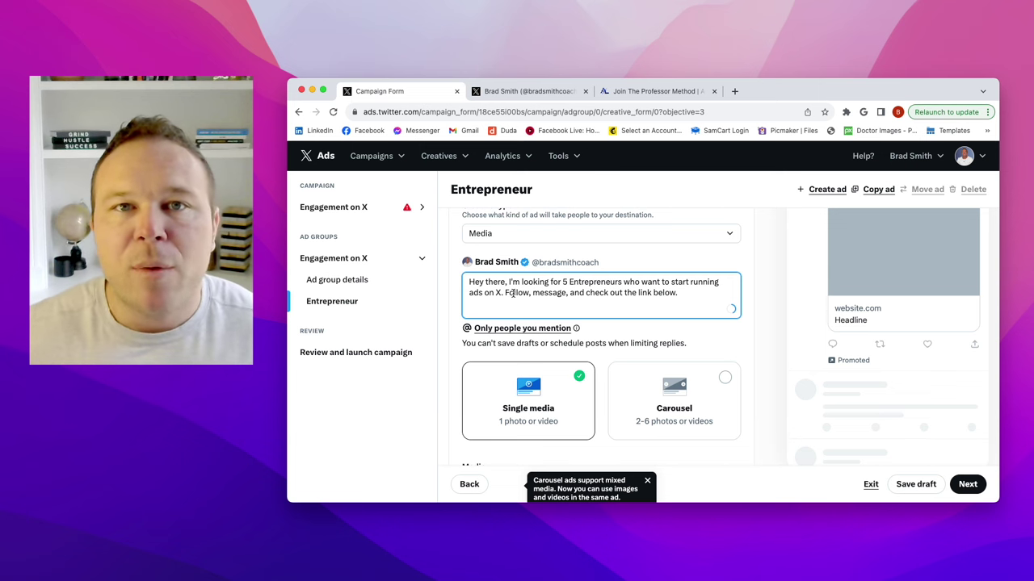
- Review the ad preview and the creative type and destination options, keeping Media and Website selected
scroll(521, 292, down, 3)
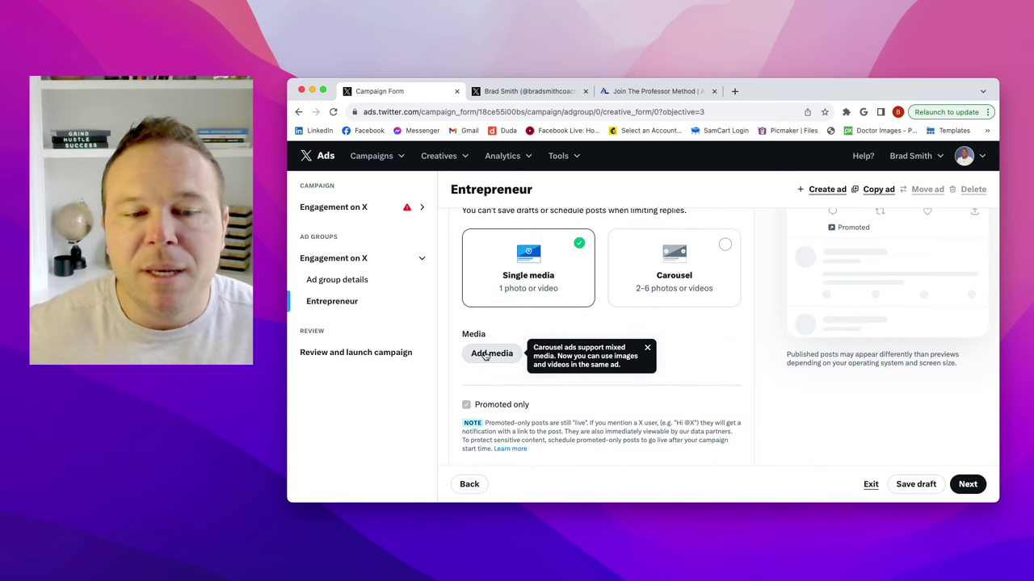
scroll(485, 353, up, 4)
scroll(549, 331, up, 2)
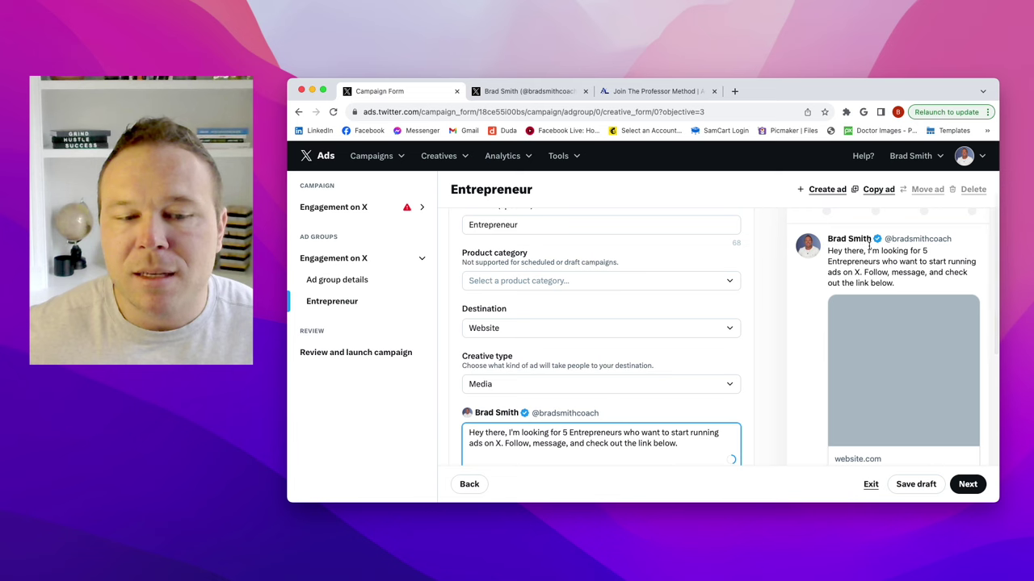
click(571, 352)
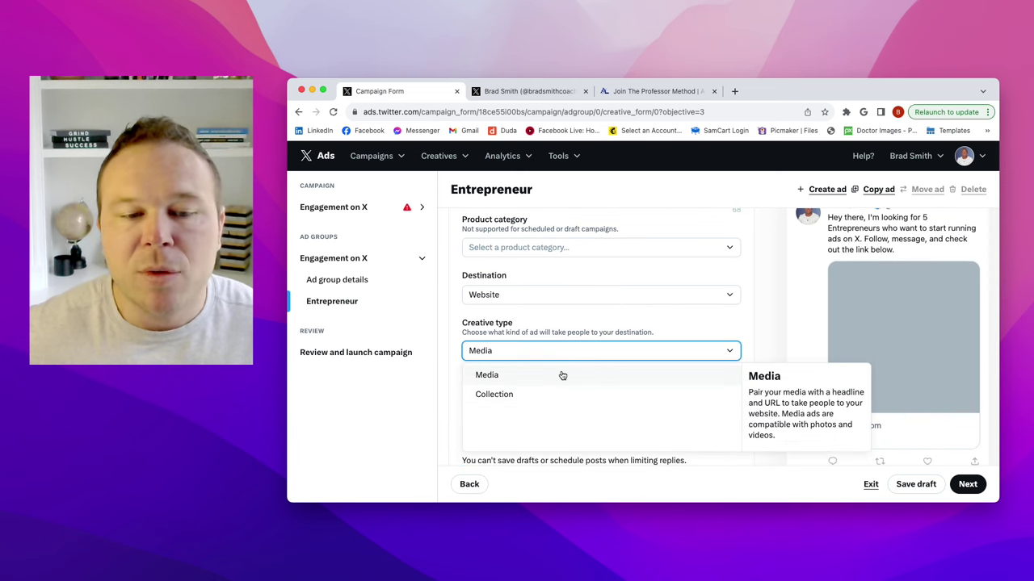
click(560, 315)
click(556, 295)
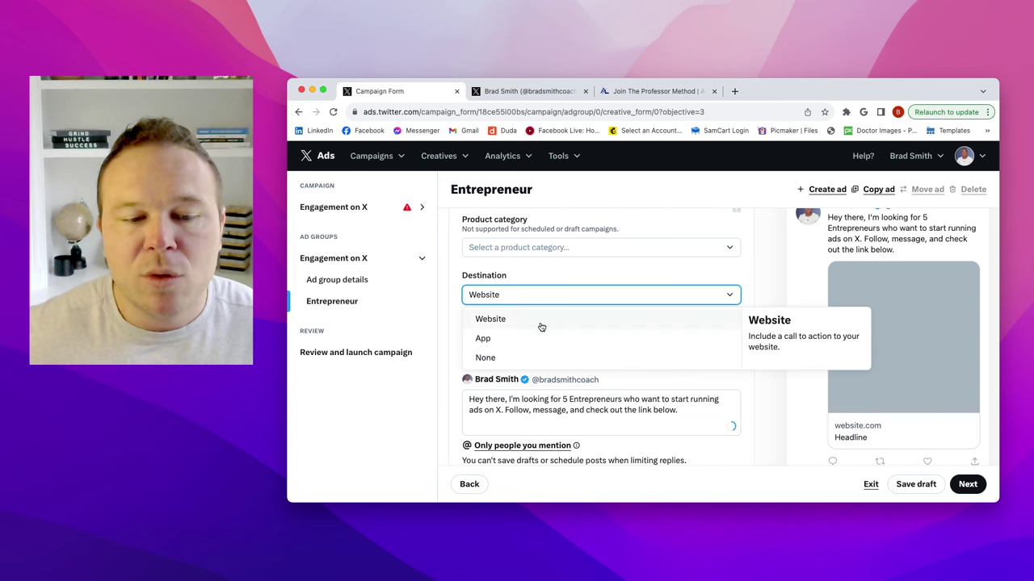
click(542, 323)
- Add the line-chart photo with the underlined dollar total from the media library as the ad's single media
scroll(546, 369, down, 3)
scroll(549, 396, down, 1)
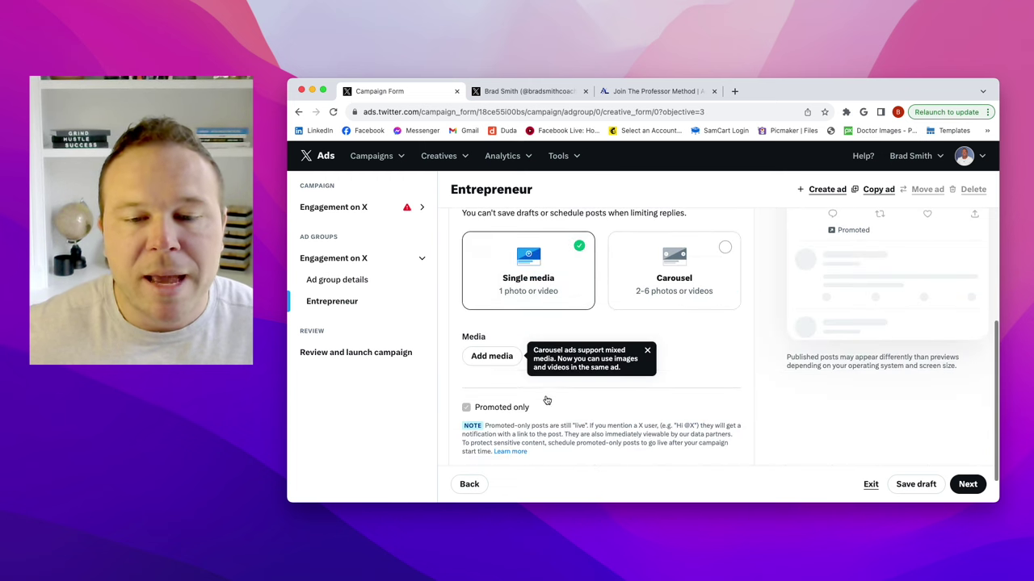
click(485, 356)
scroll(497, 365, down, 10)
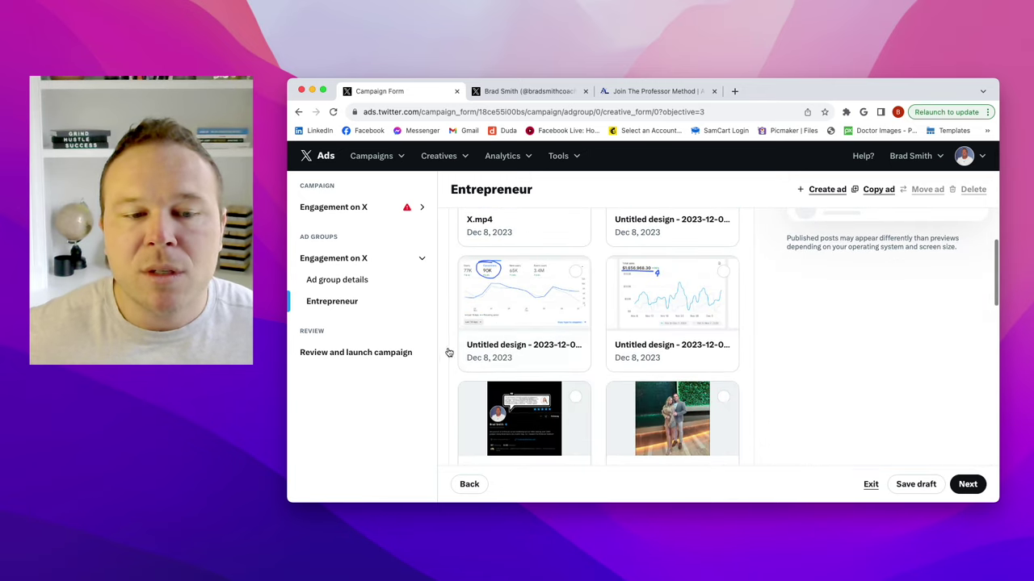
scroll(449, 353, up, 1)
click(706, 337)
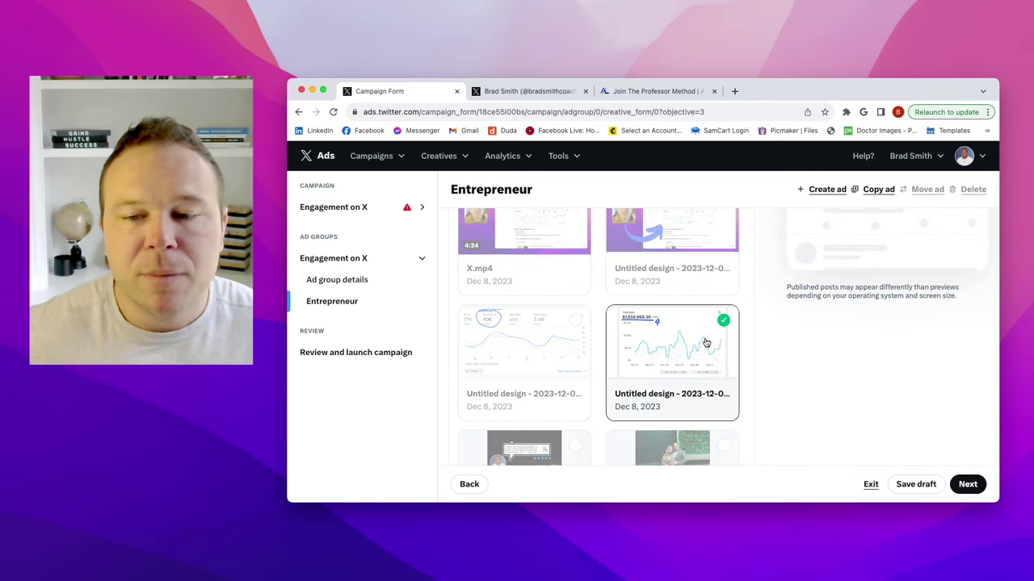
scroll(525, 339, up, 10)
click(469, 278)
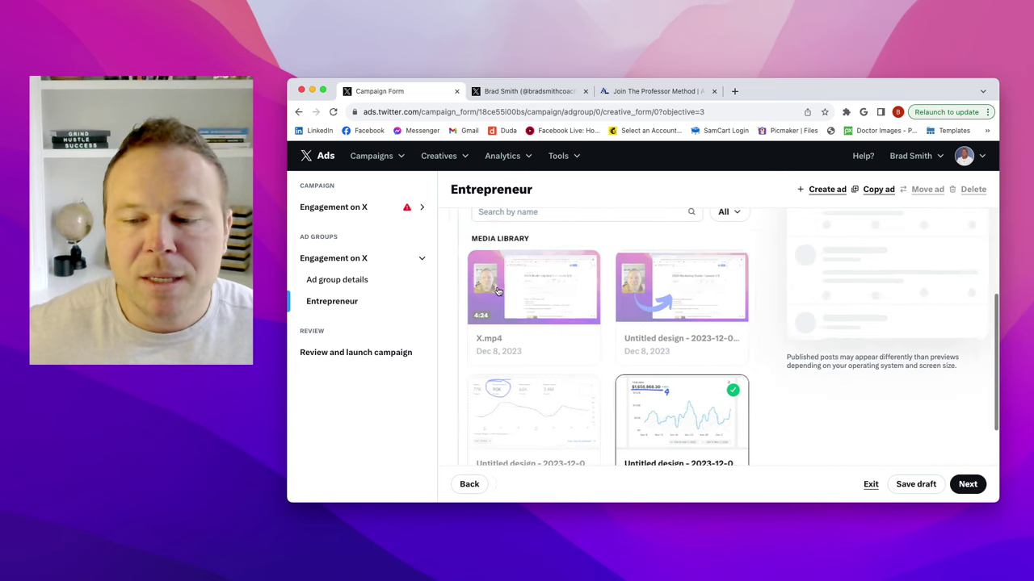
- Check the ad preview, the post text and the headline and website URL fields in the photo's details
scroll(552, 304, up, 15)
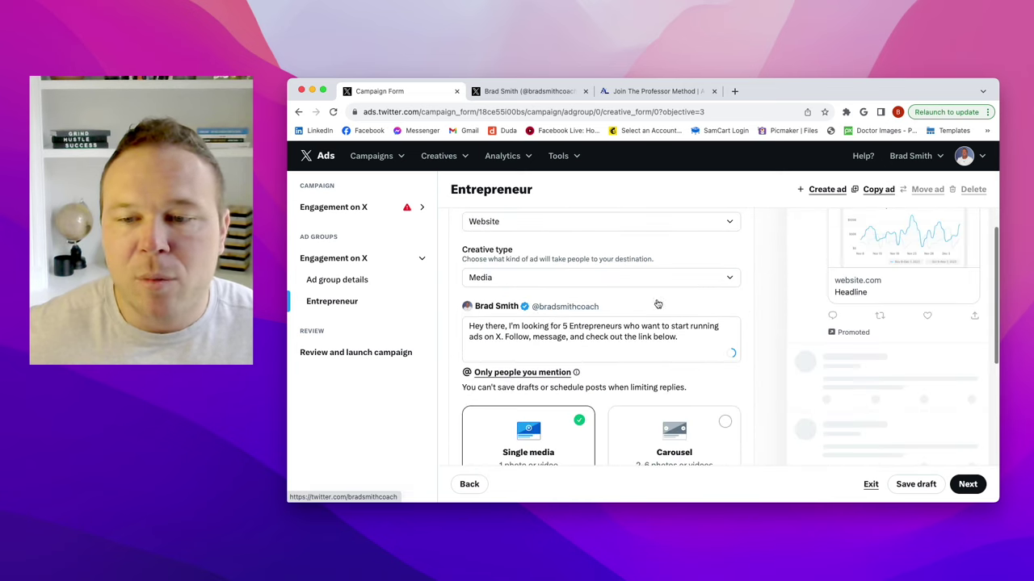
scroll(873, 428, down, 1)
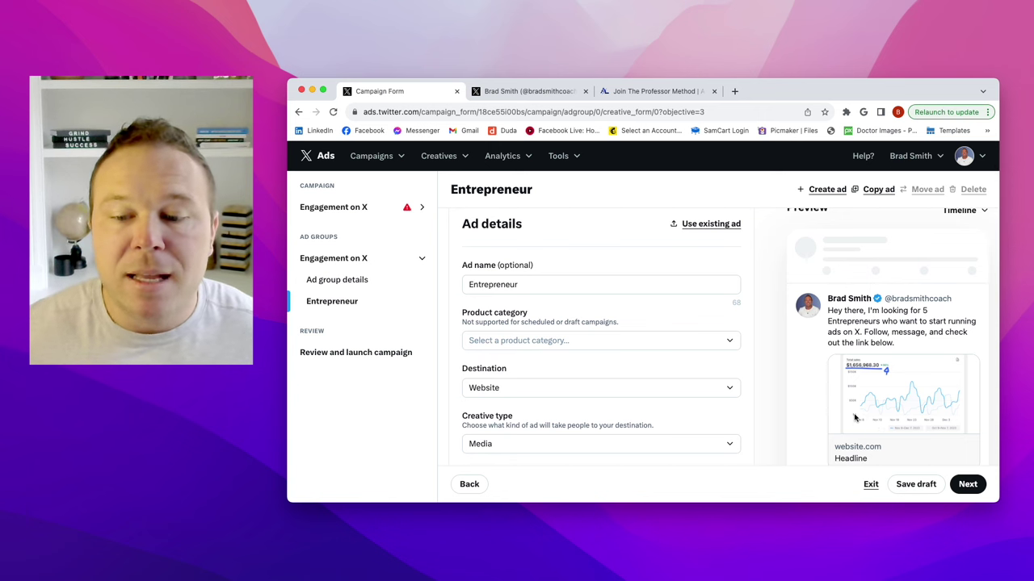
scroll(856, 404, down, 4)
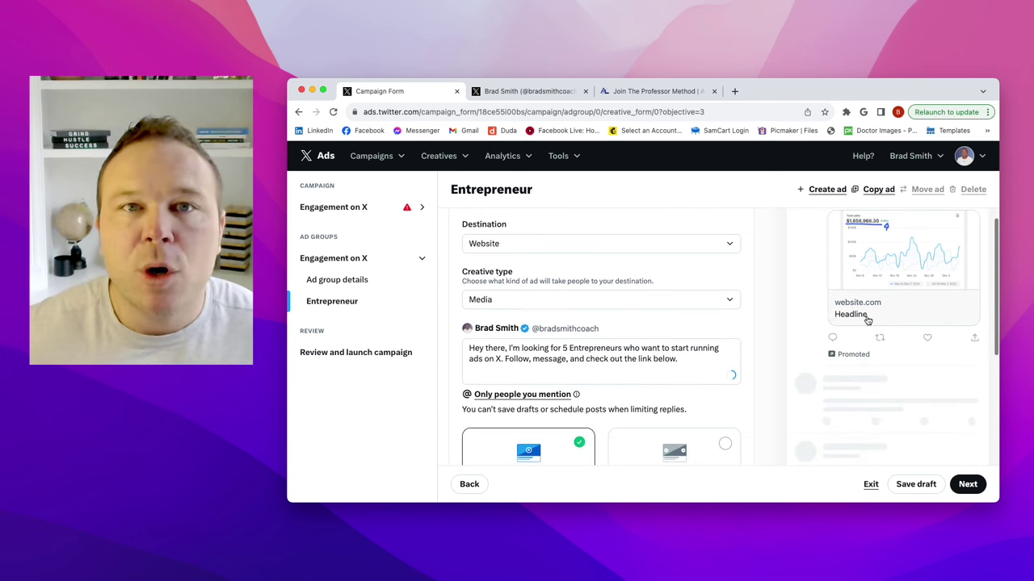
scroll(759, 326, down, 6)
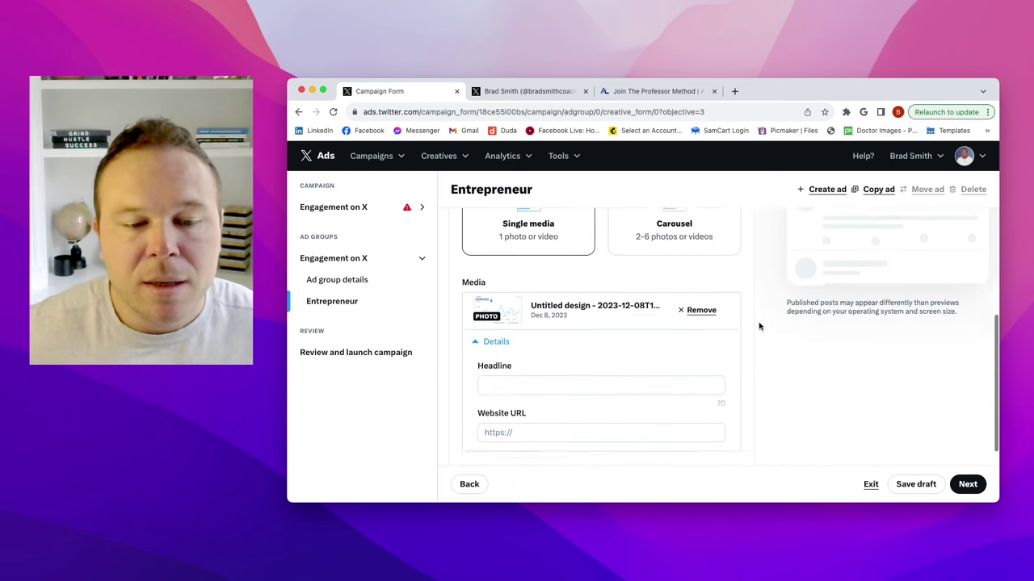
scroll(759, 326, down, 2)
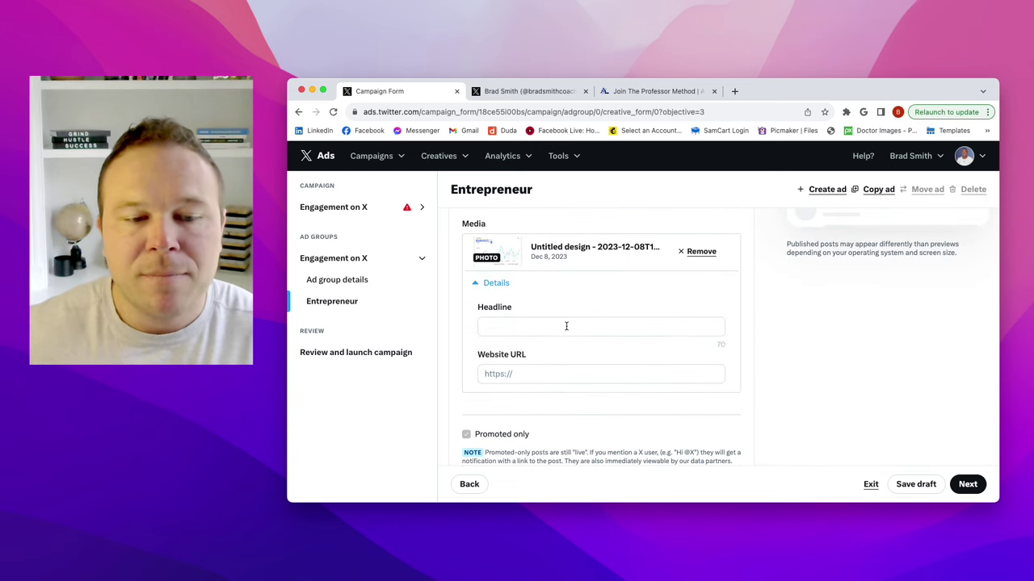
scroll(566, 327, up, 6)
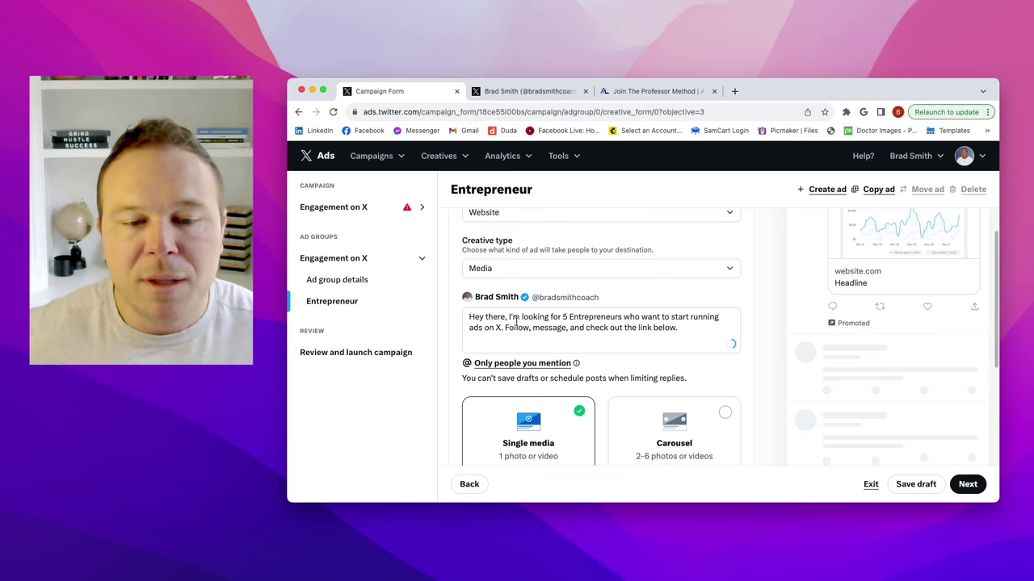
click(601, 338)
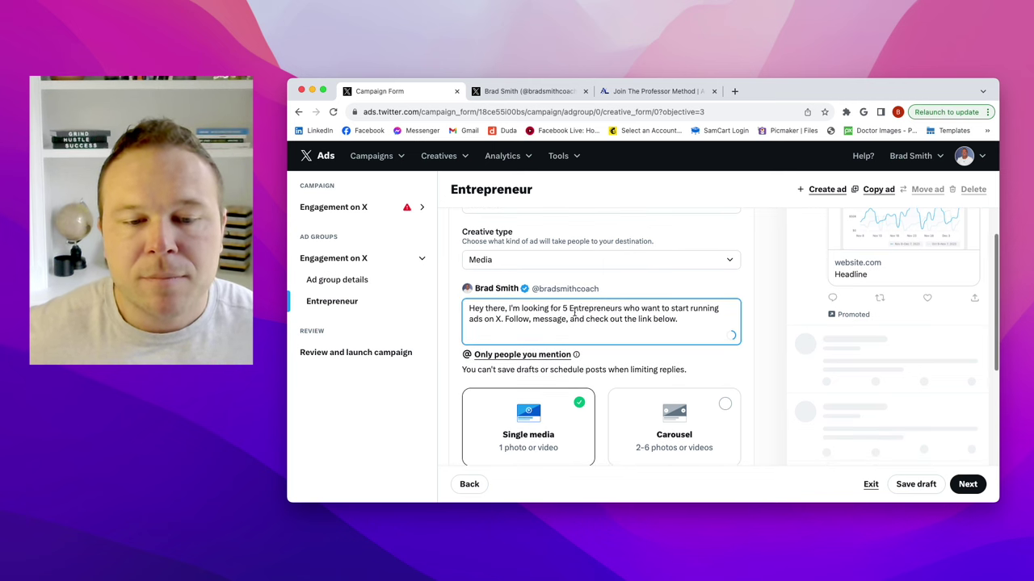
scroll(569, 309, down, 6)
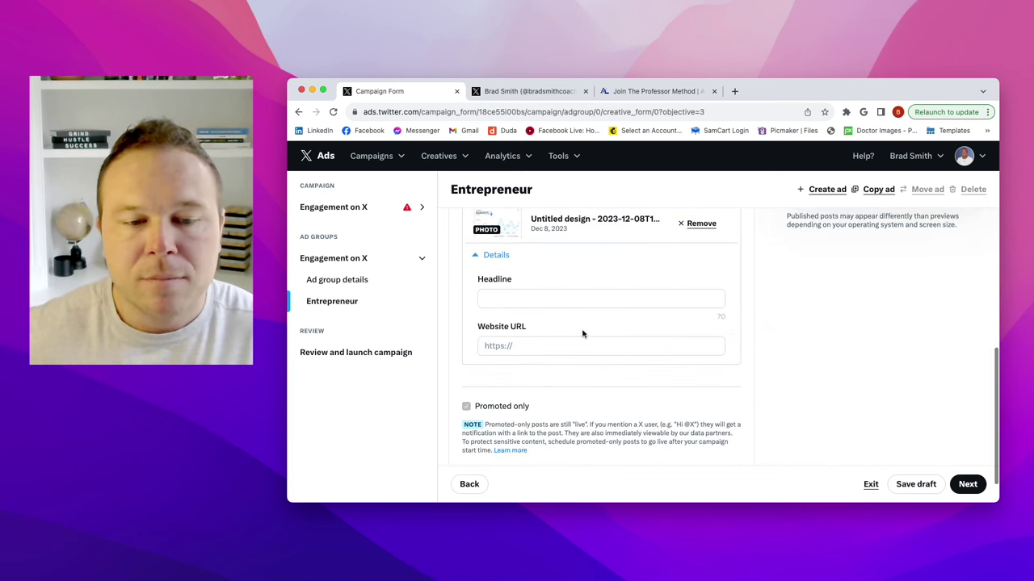
- Set the photo's headline to "Free Advertising Guide"
click(560, 301)
text(Get a)
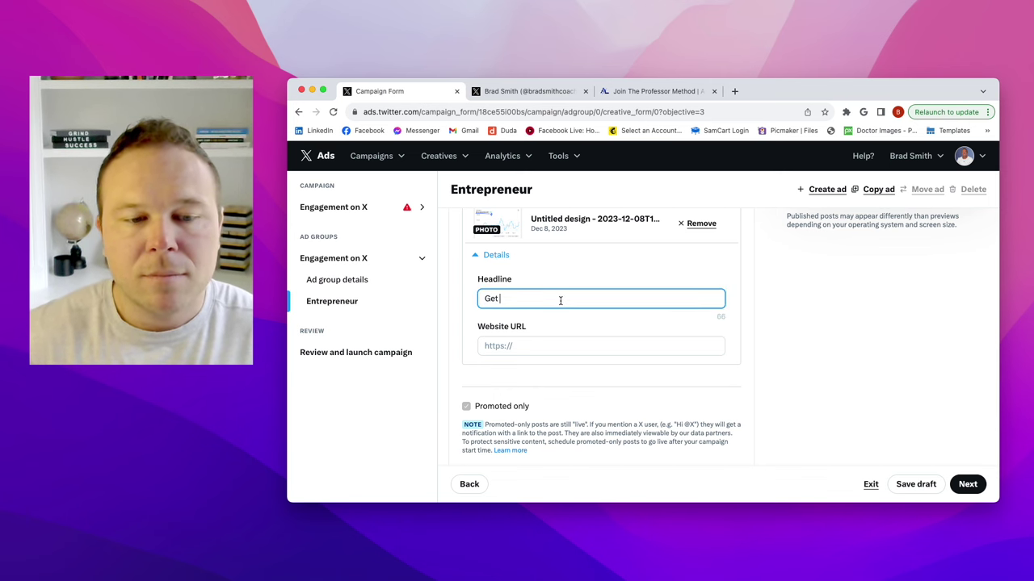
key(super+a)
text(F)
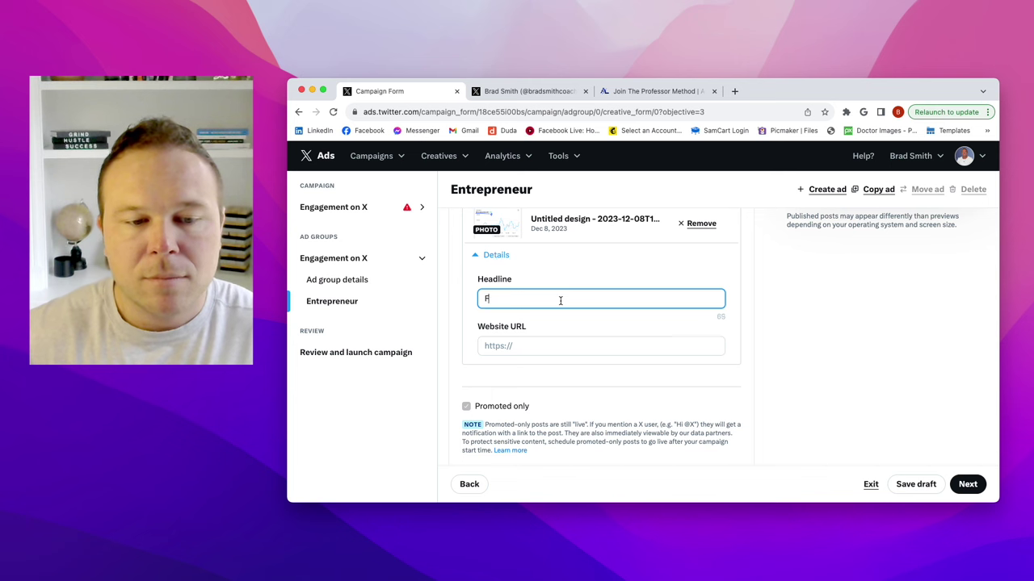
text(ree Advertising Guide)
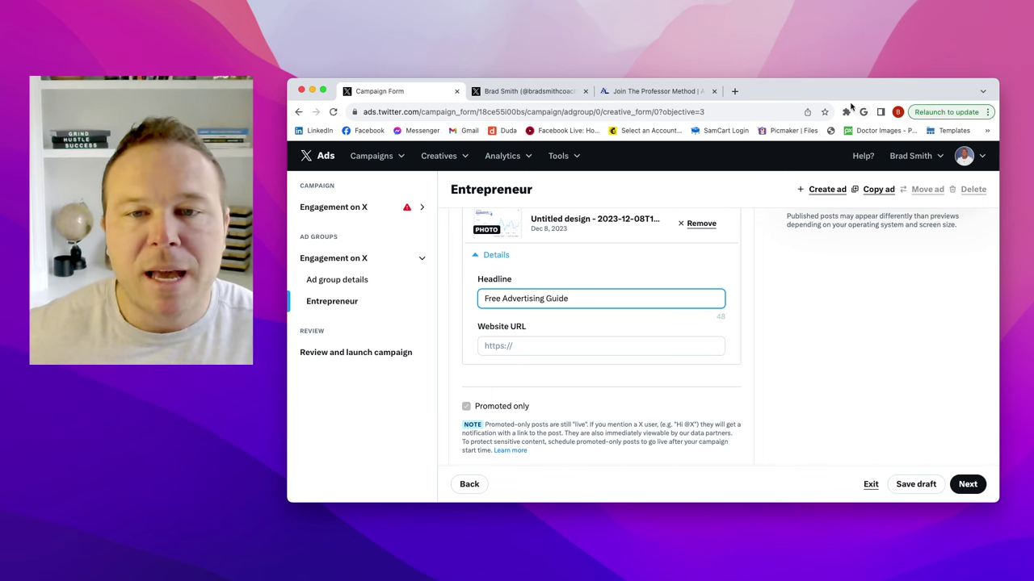
drag(834, 95, 883, 92)
click(704, 88)
click(732, 113)
key(super+c)
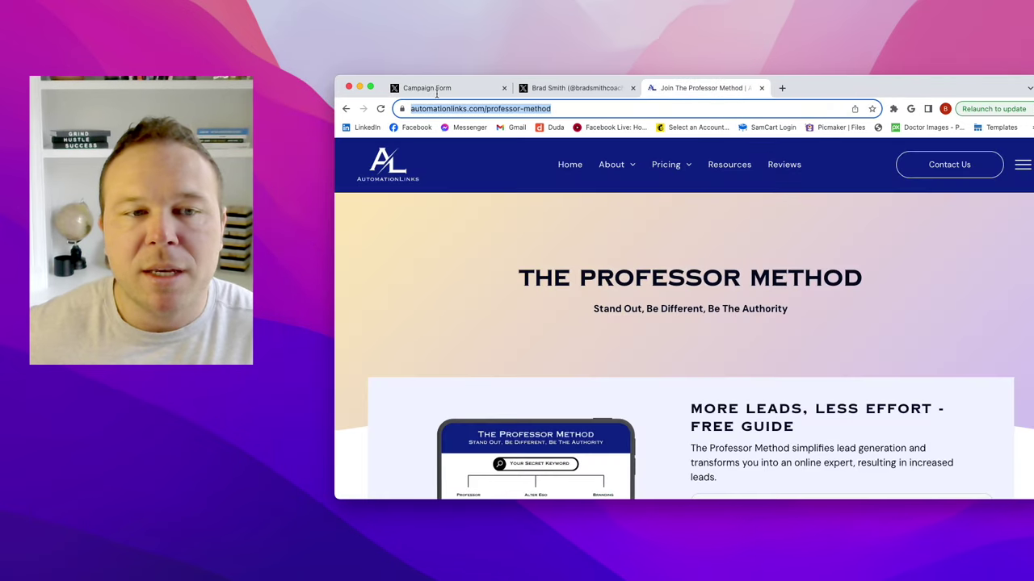
click(428, 88)
click(565, 347)
key(super+v)
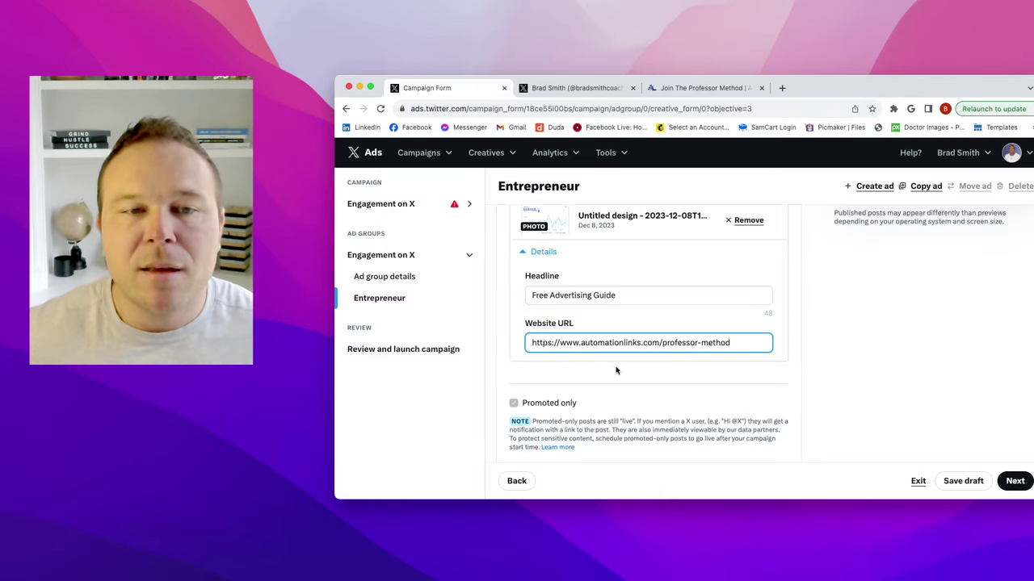
- Examine the Professor Method landing page, including its tagline, free guide form and bonus section
scroll(605, 368, up, 5)
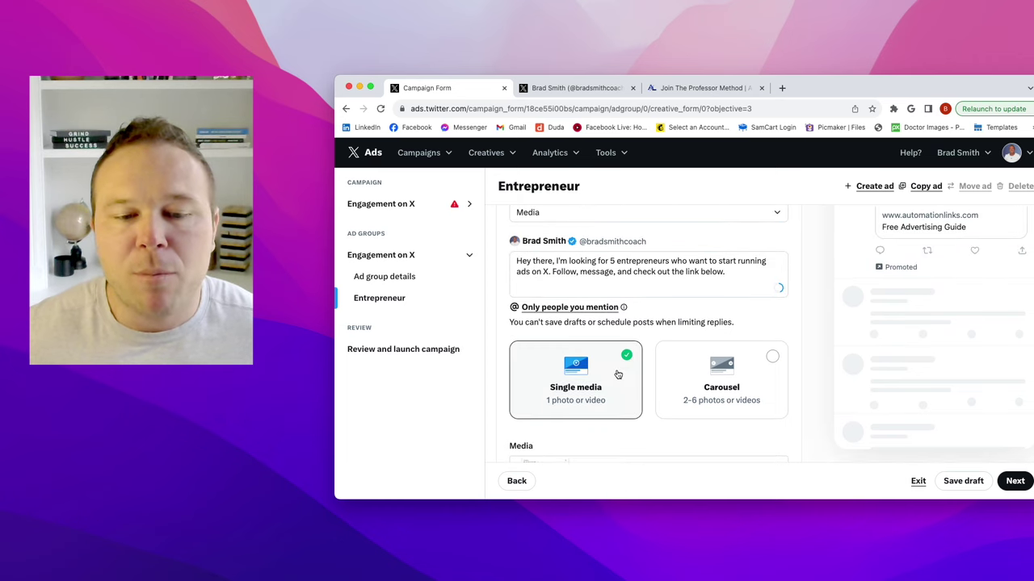
scroll(617, 373, up, 10)
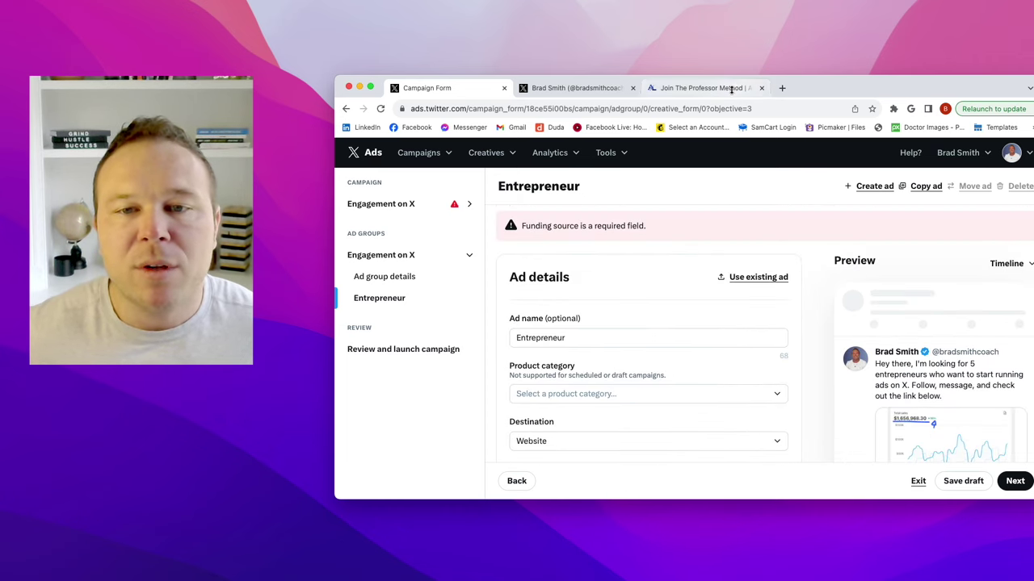
click(731, 89)
drag(594, 310, 776, 315)
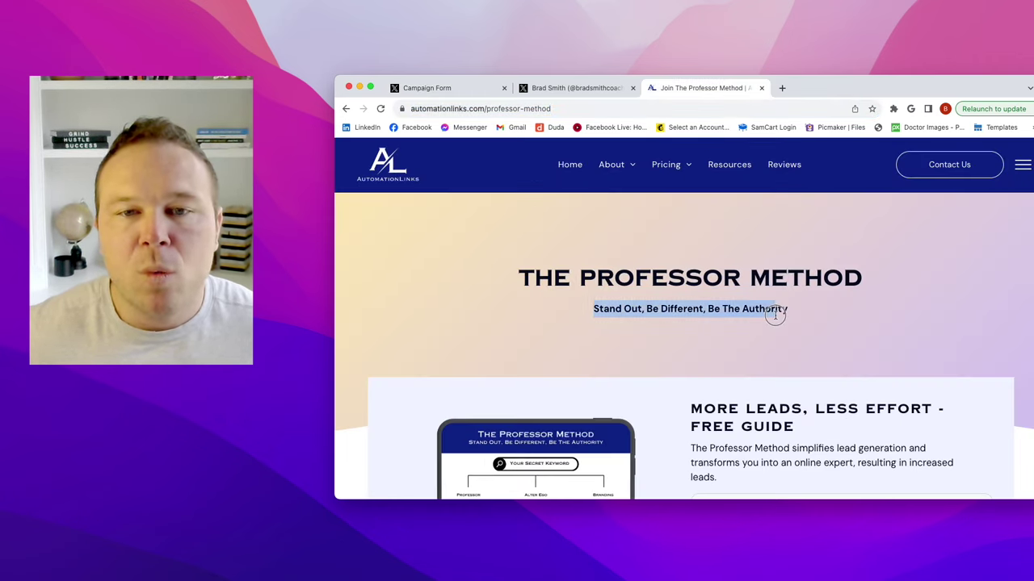
scroll(775, 314, down, 5)
drag(697, 200, 794, 218)
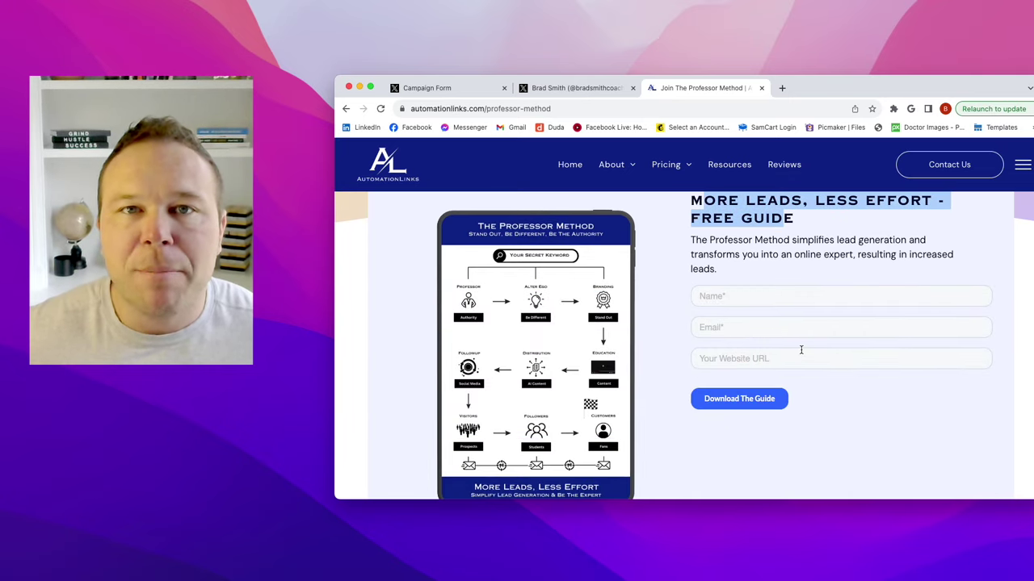
scroll(798, 351, down, 10)
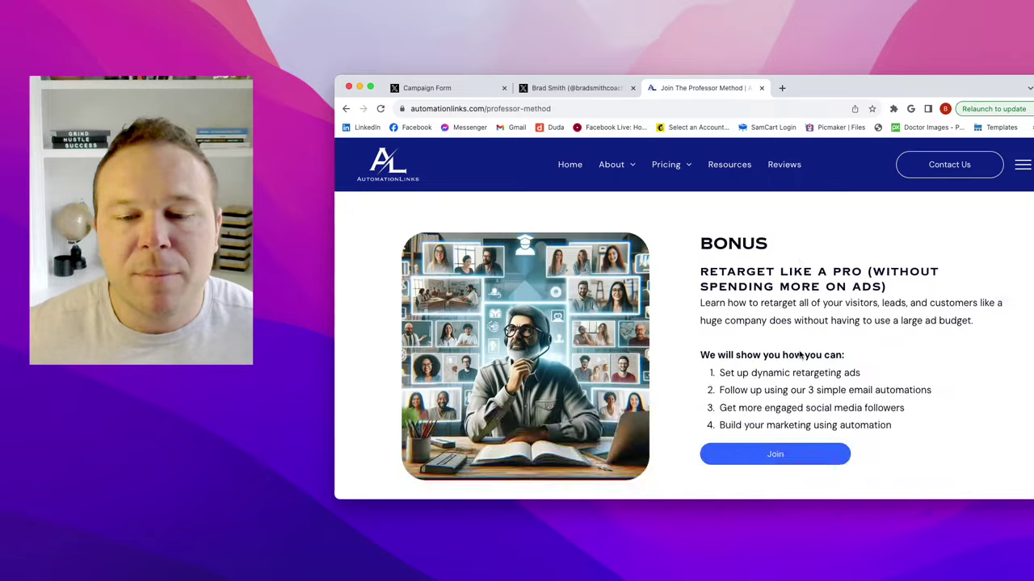
scroll(798, 351, up, 12)
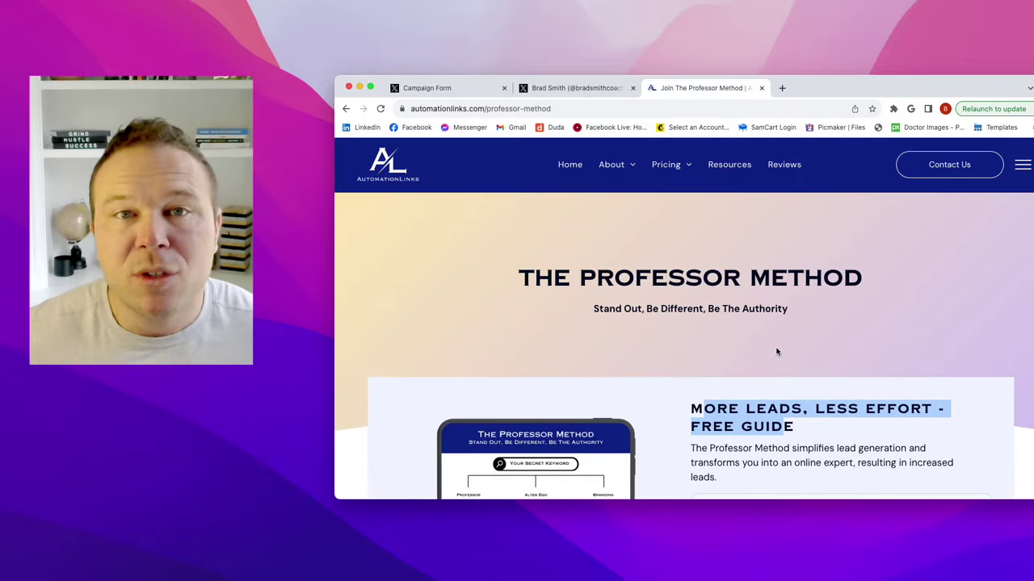
- Return to the campaign form and review the Entrepreneur ad's destination, creative type, post text, media, headline, website URL and preview
click(423, 88)
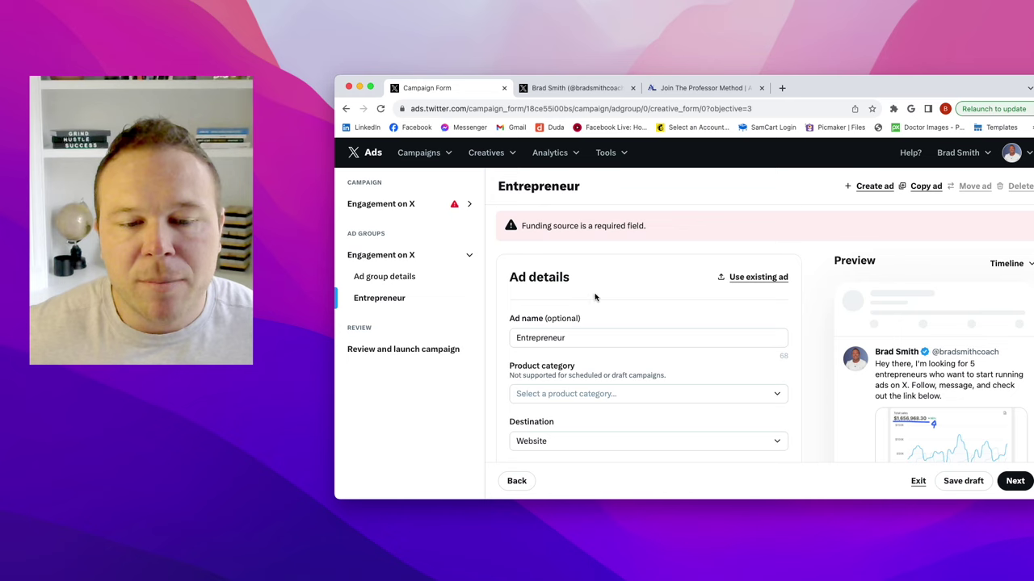
scroll(597, 299, down, 3)
scroll(597, 296, up, 2)
scroll(597, 296, down, 4)
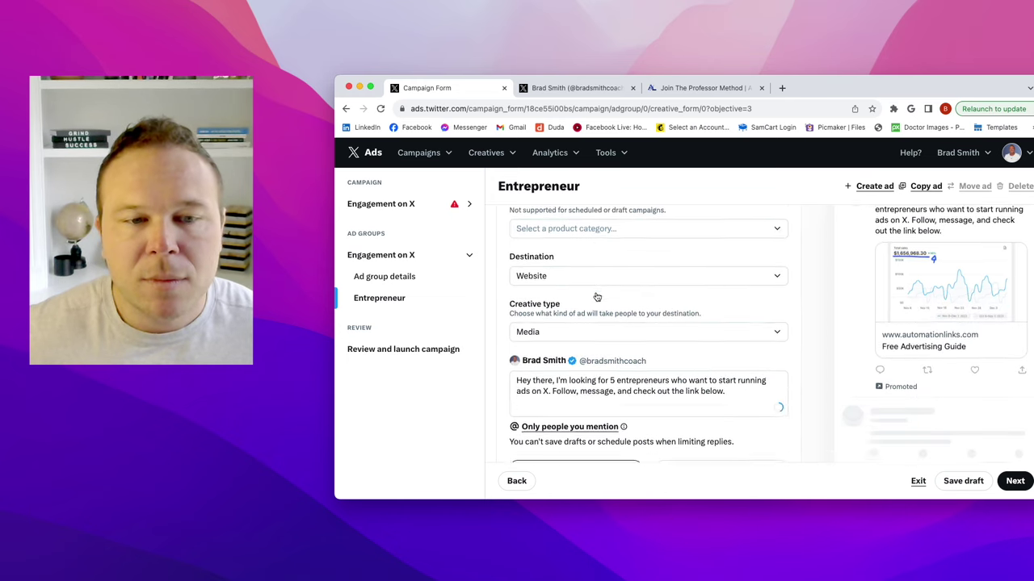
scroll(596, 300, down, 1)
scroll(692, 289, down, 3)
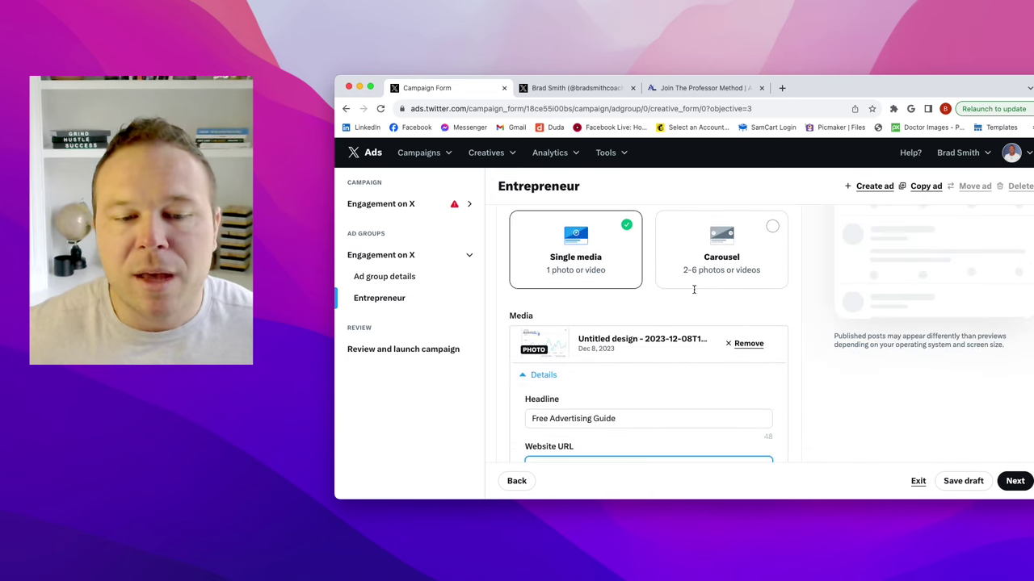
scroll(638, 315, down, 2)
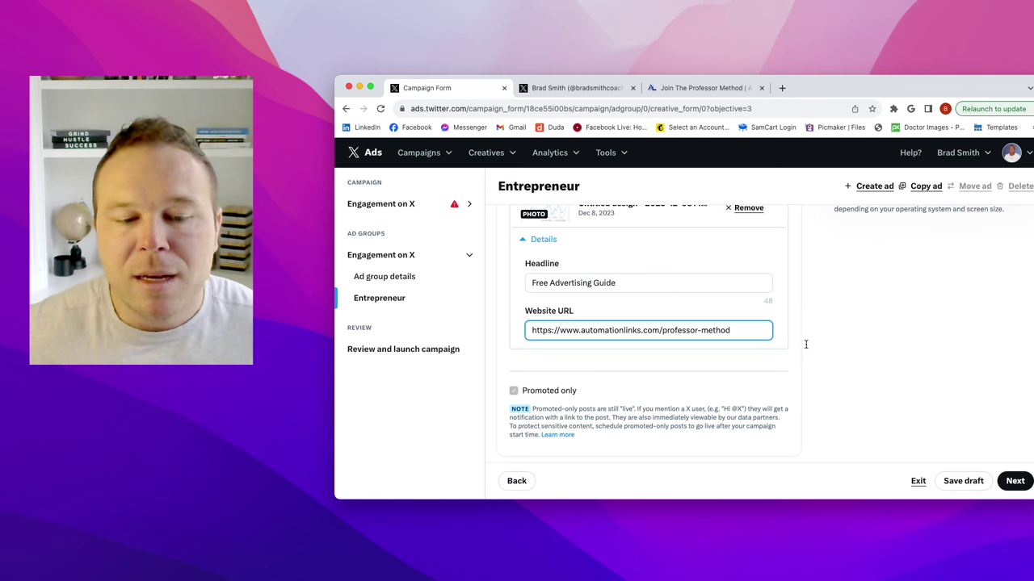
scroll(807, 344, up, 10)
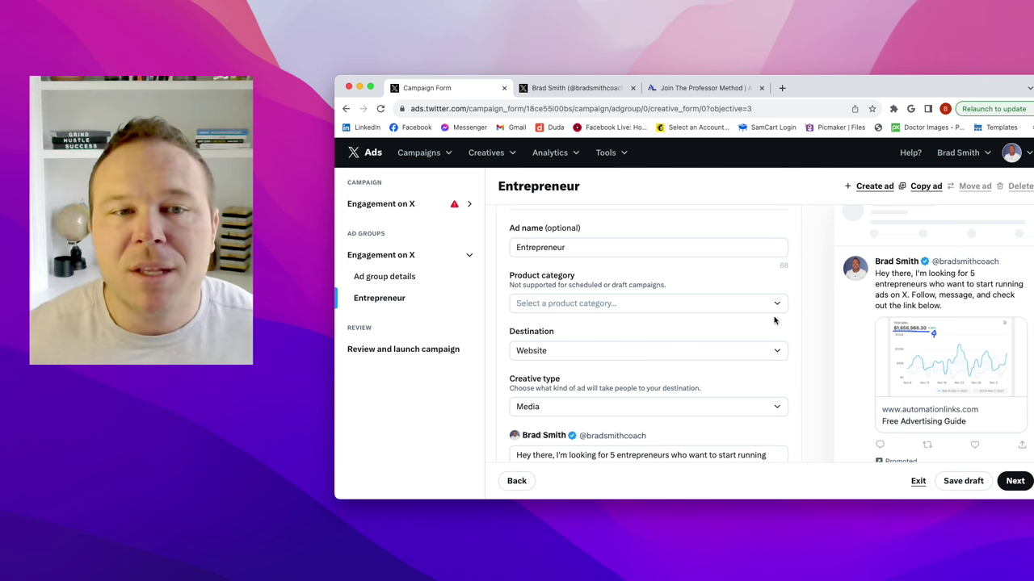
- Look again at the free guide sign-up form on the Professor Method landing page
click(743, 89)
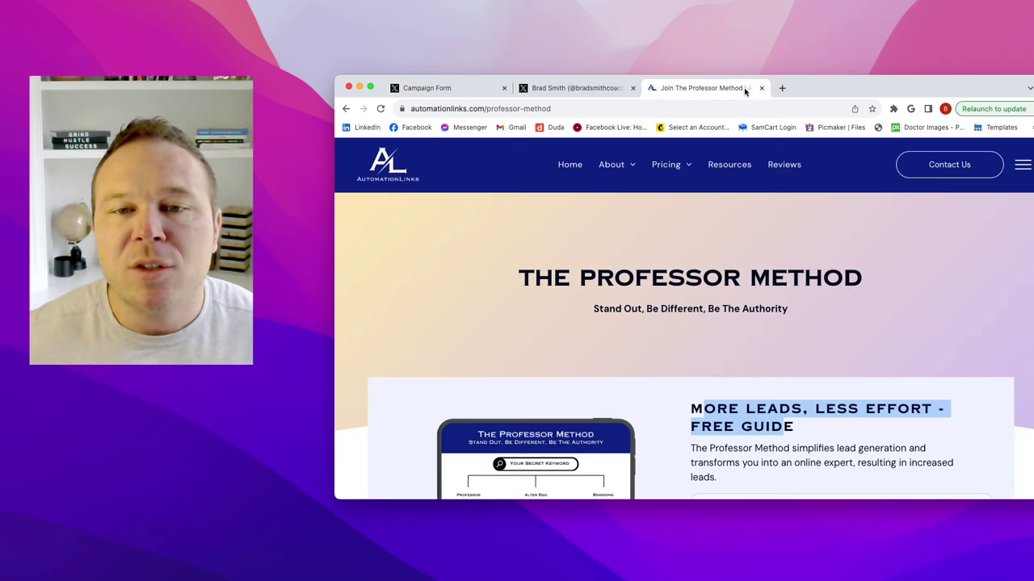
scroll(738, 237, down, 3)
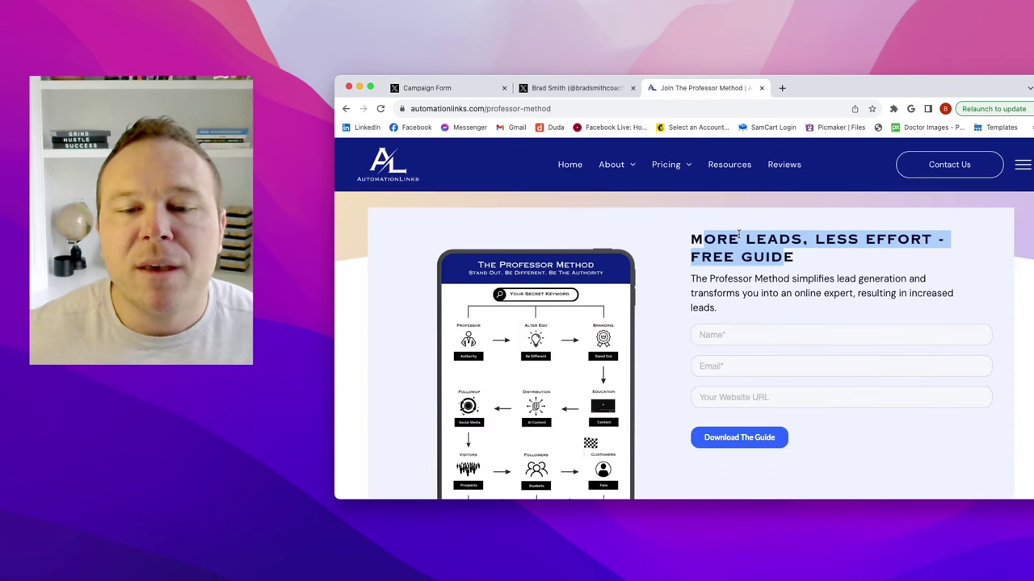